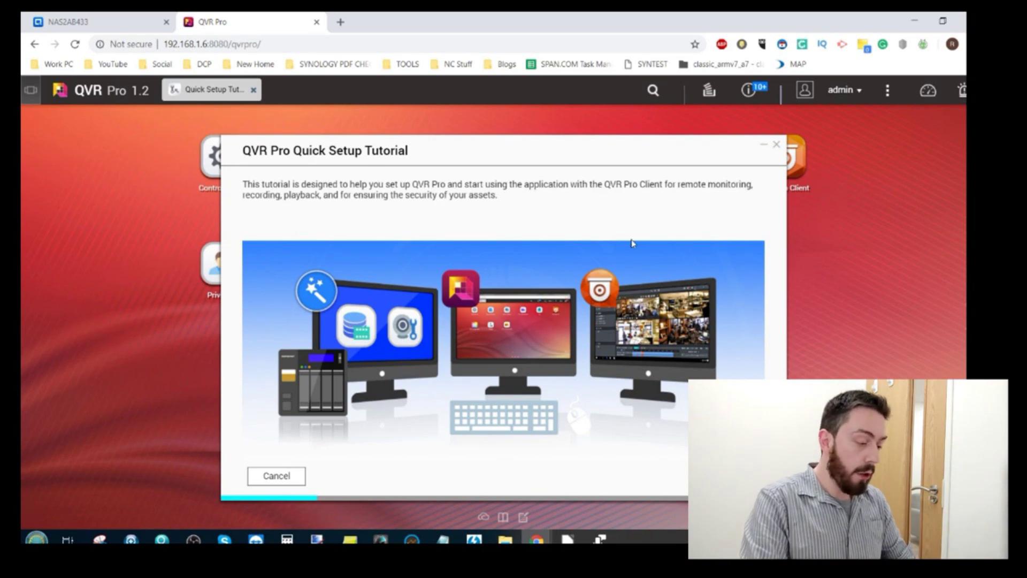
Close the Quick Setup Tutorial, keeping tutorials to show at next login
left_click(776, 144)
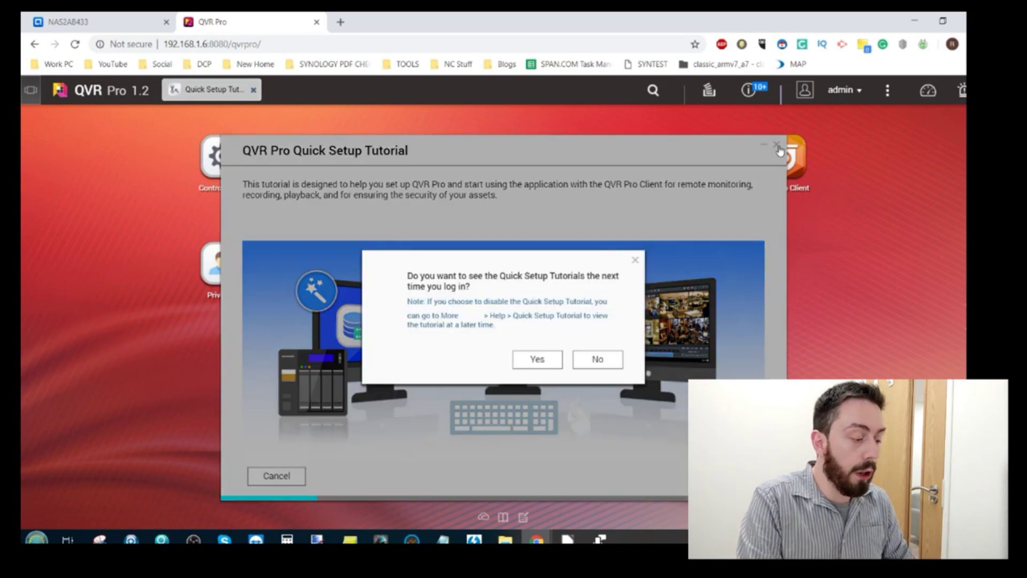
left_click(535, 362)
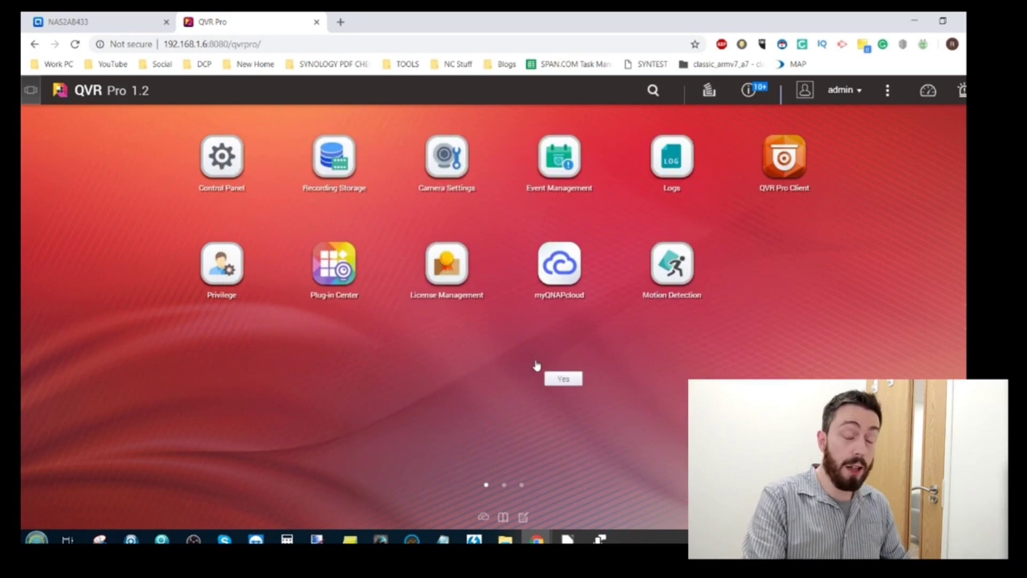
Log in to QUSBCam2 on the NAS with the password, then open QVR Pro's Camera Settings
left_click(126, 21)
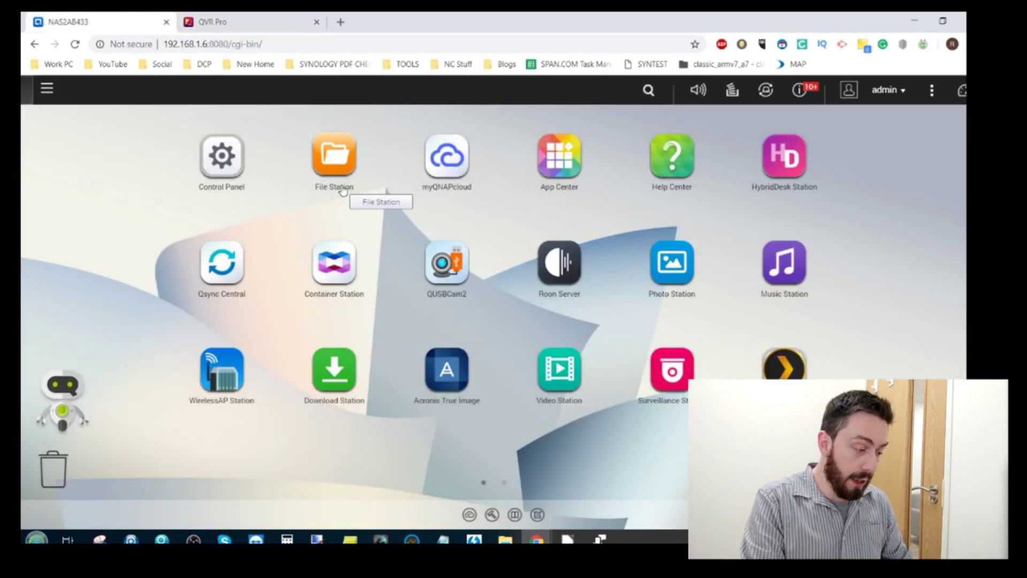
left_click(447, 264)
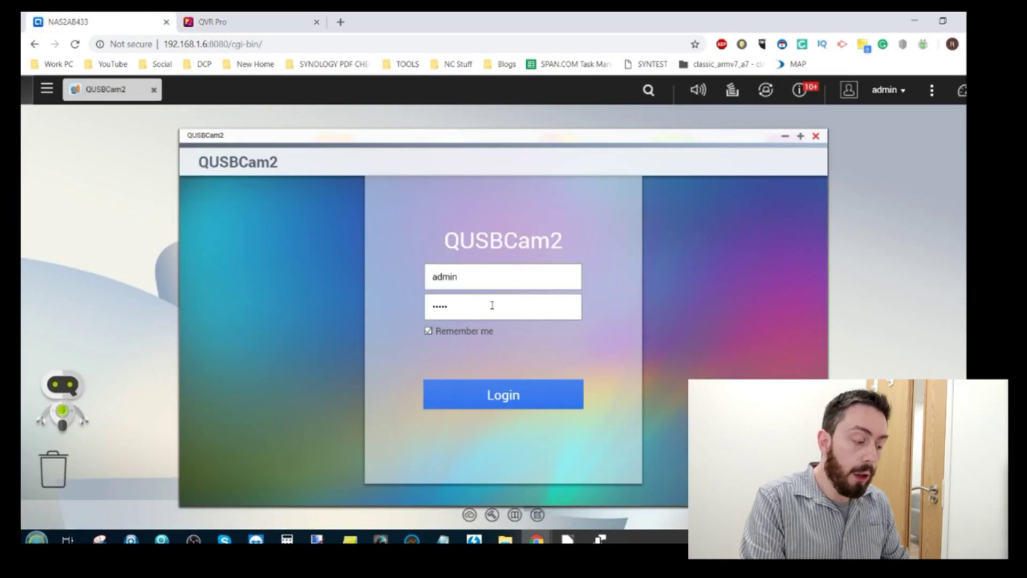
left_click(492, 306)
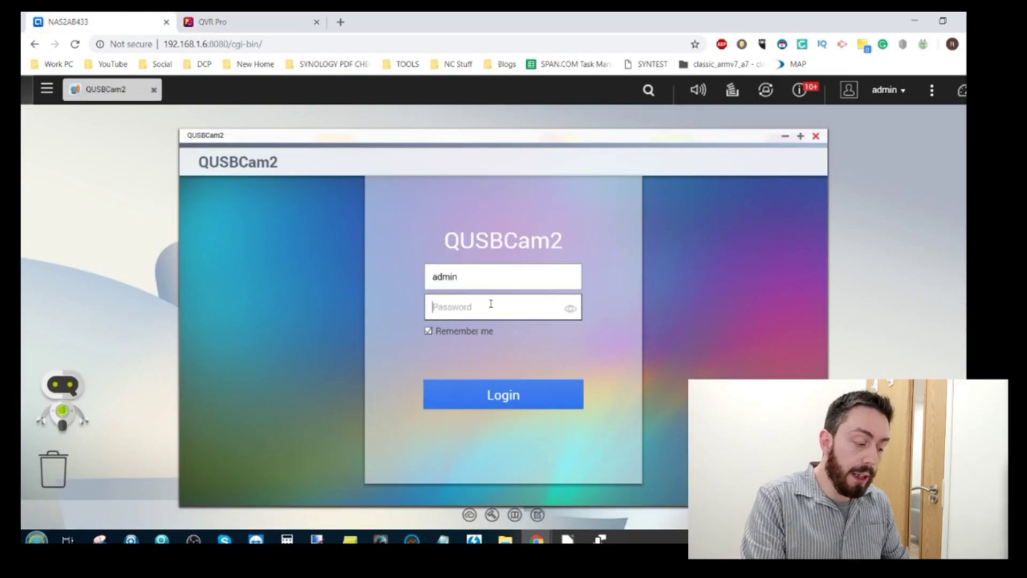
type("••••••••")
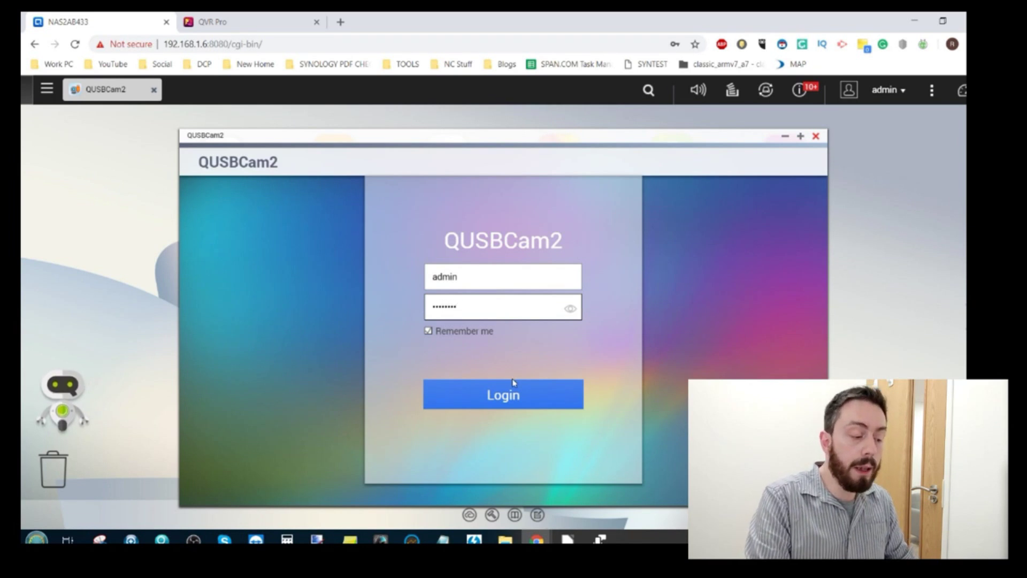
left_click(510, 393)
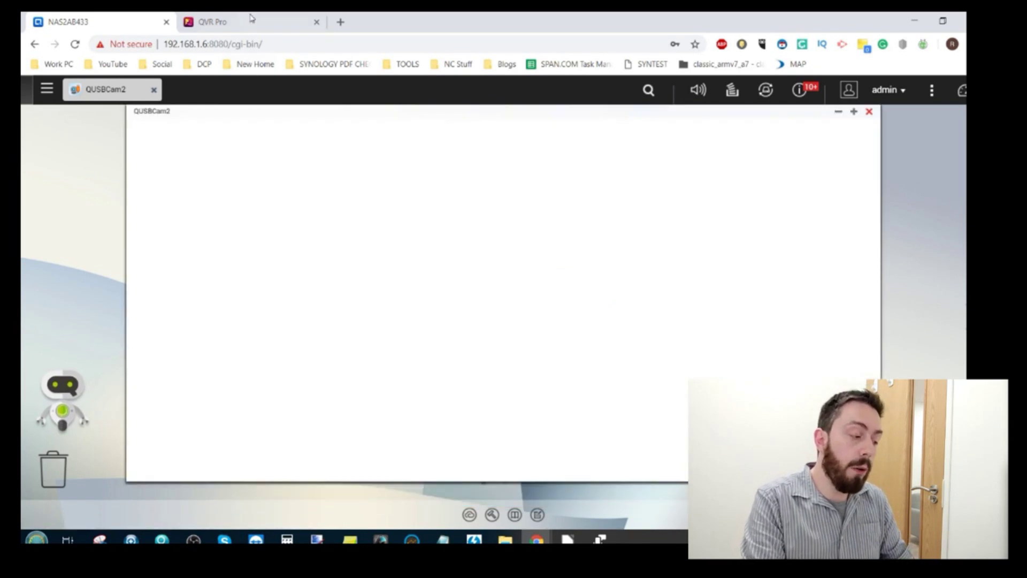
left_click(252, 17)
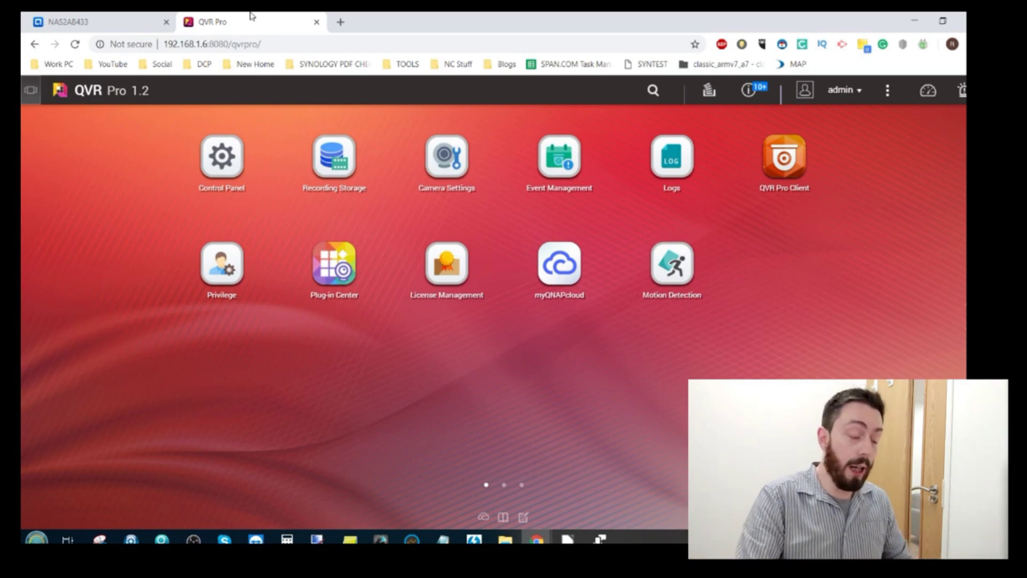
left_click(451, 152)
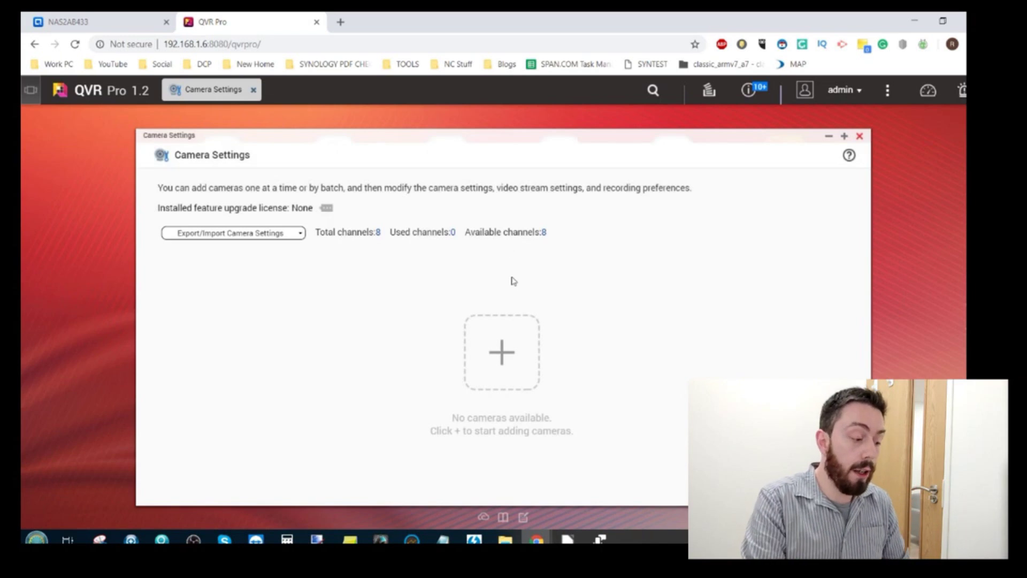
Start an Add Camera scan, which finds QNAP QUSBCam2 (ch1) and ONVIF ProfileS cameras
left_click(504, 341)
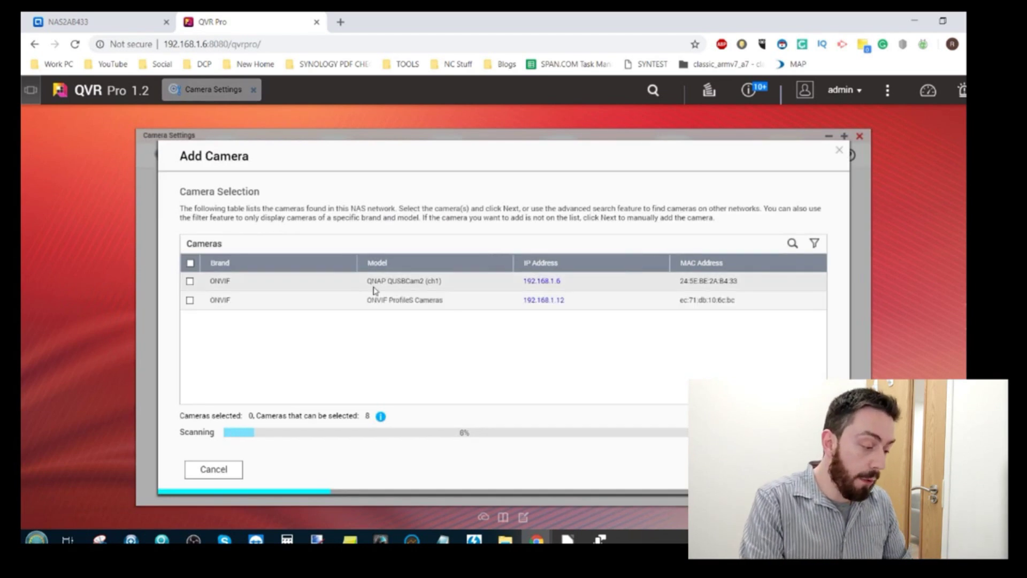
Select both discovered cameras and enter account admin, plus a password for the first
left_click(190, 263)
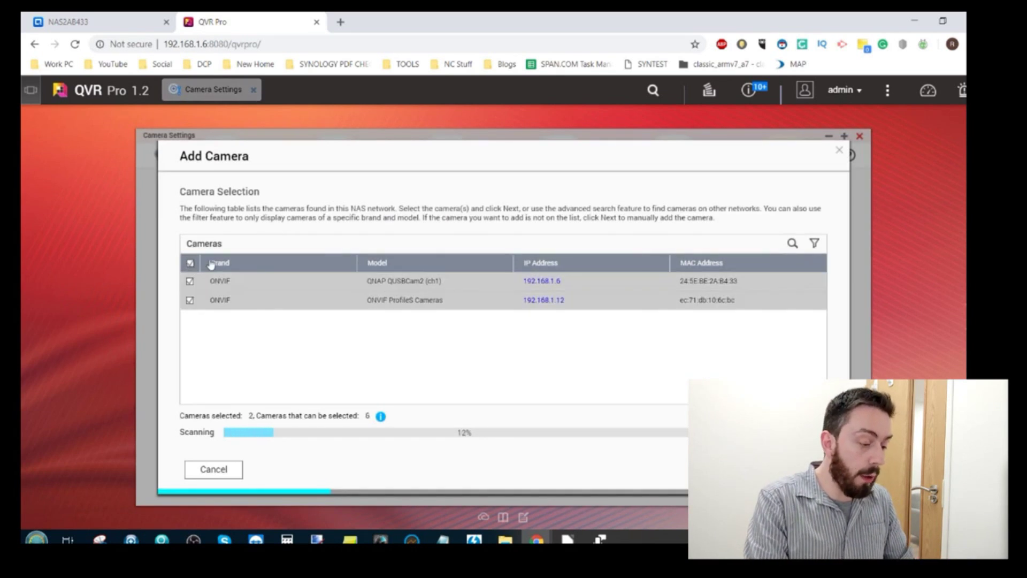
key("Return")
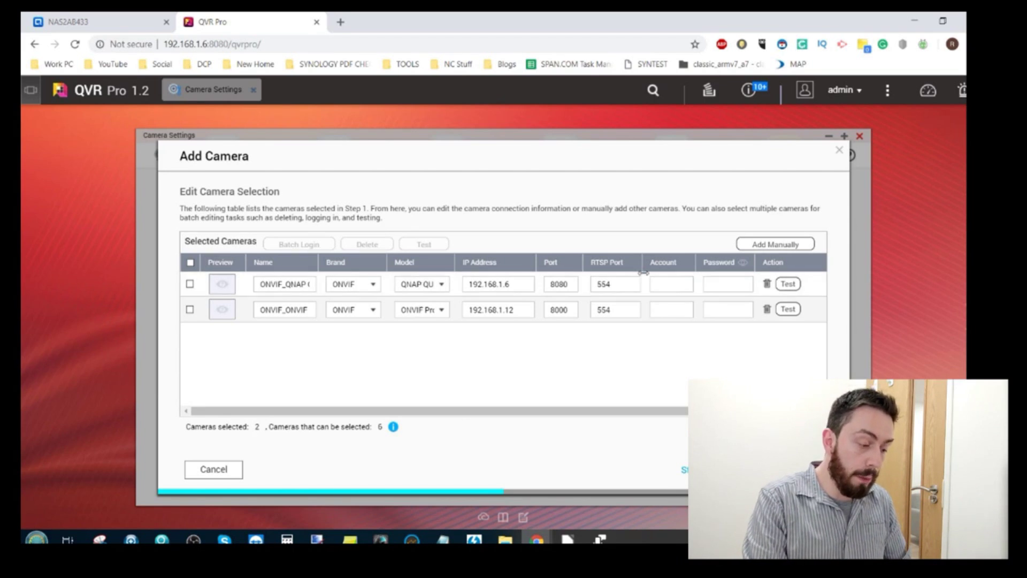
left_click(666, 285)
type("admin")
key("Tab")
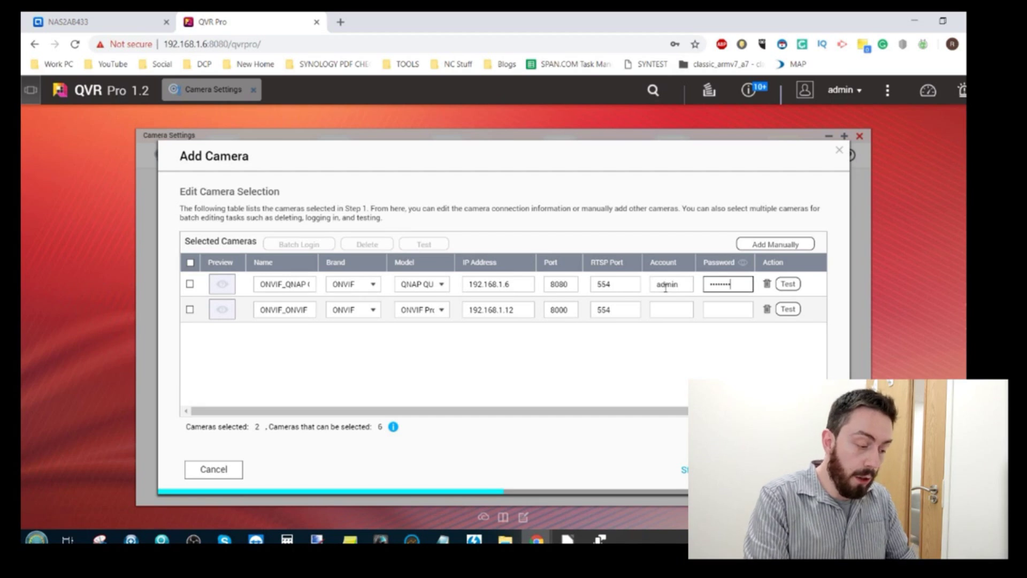
left_click(678, 311)
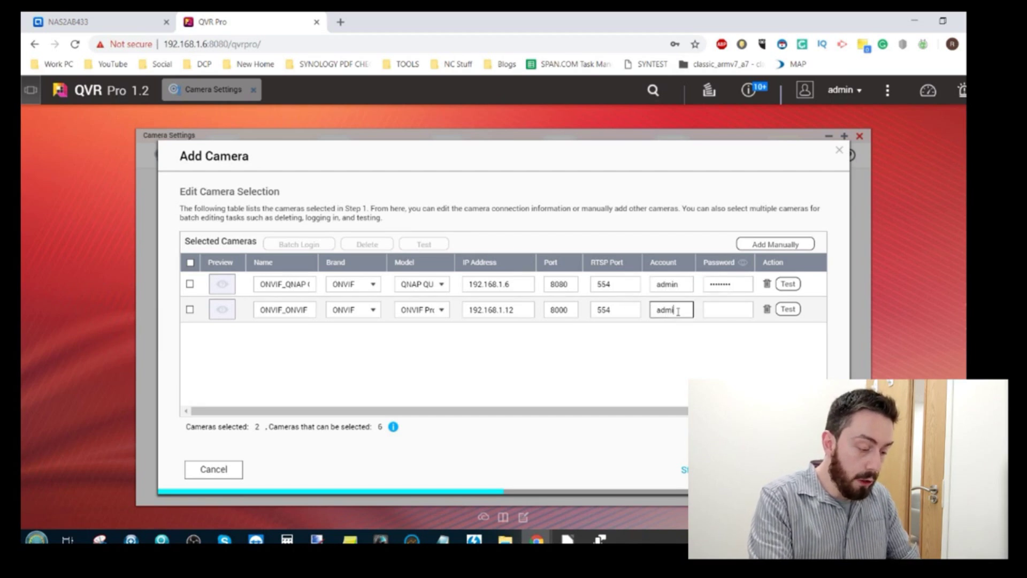
left_click(717, 284)
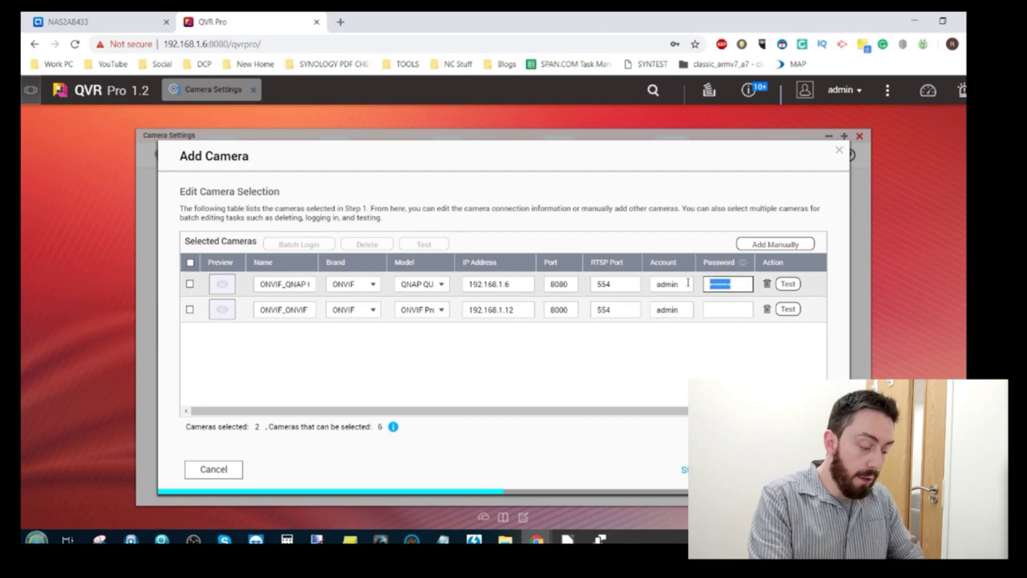
type("adm")
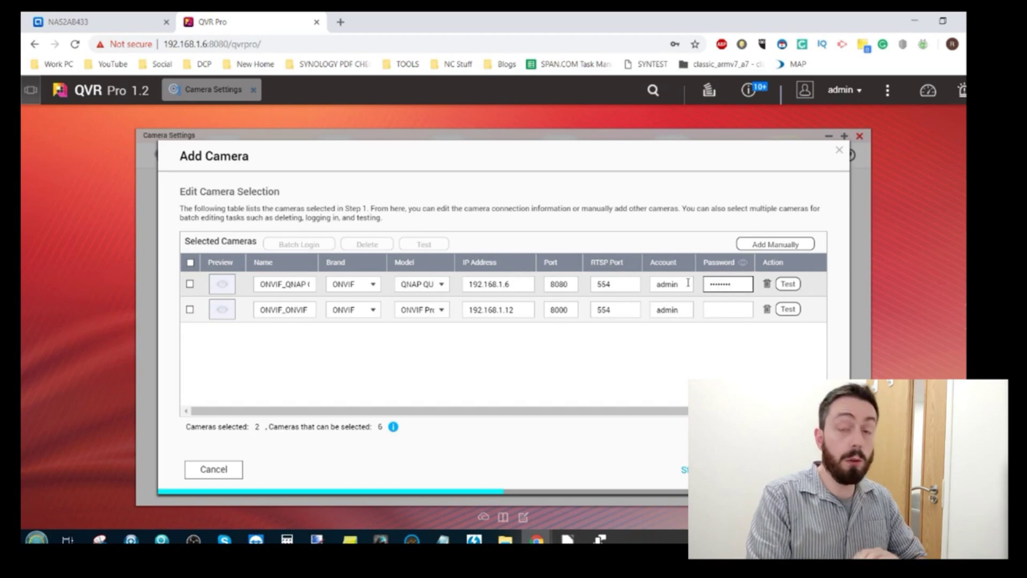
Test both cameras' connections successfully and proceed to adding them
left_click(786, 284)
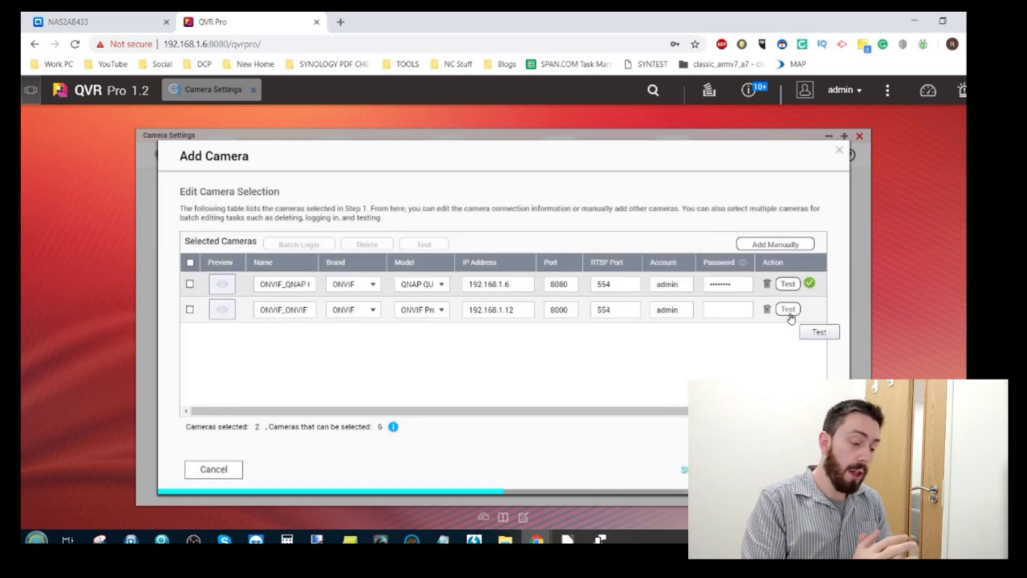
left_click(788, 310)
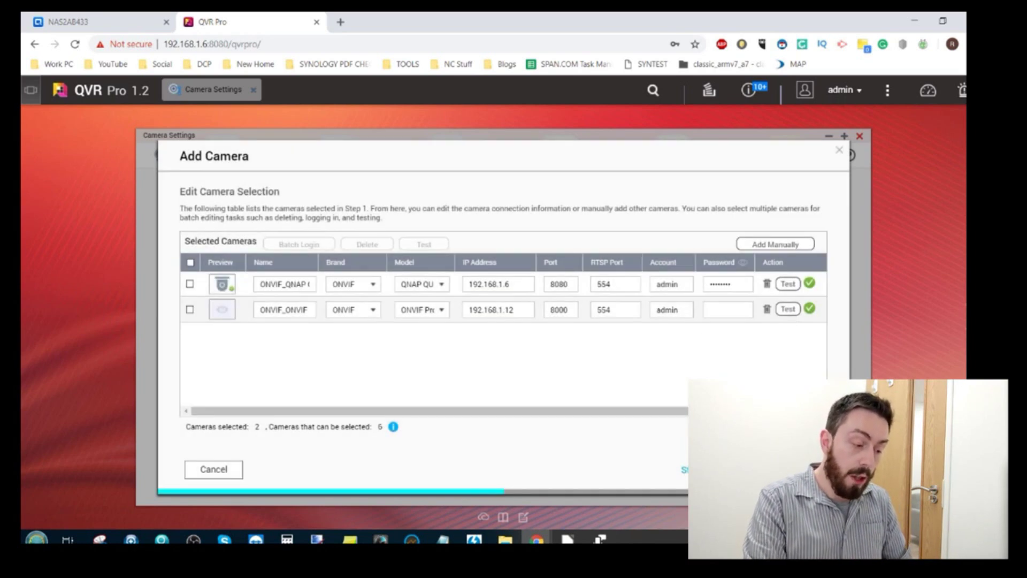
left_click(695, 469)
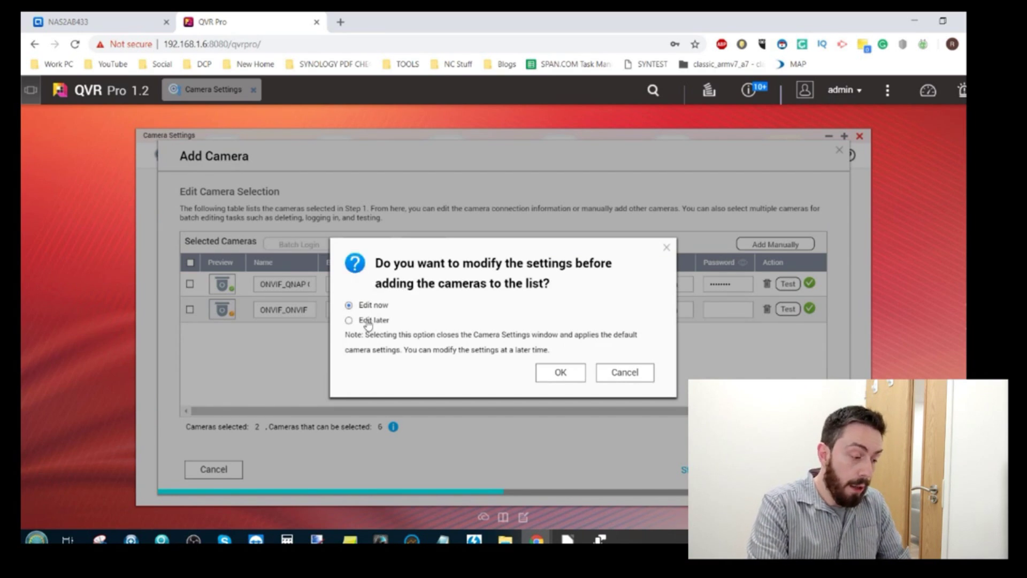
Choose to edit settings now, keep everyday recording, and finish adding both cameras
left_click(573, 376)
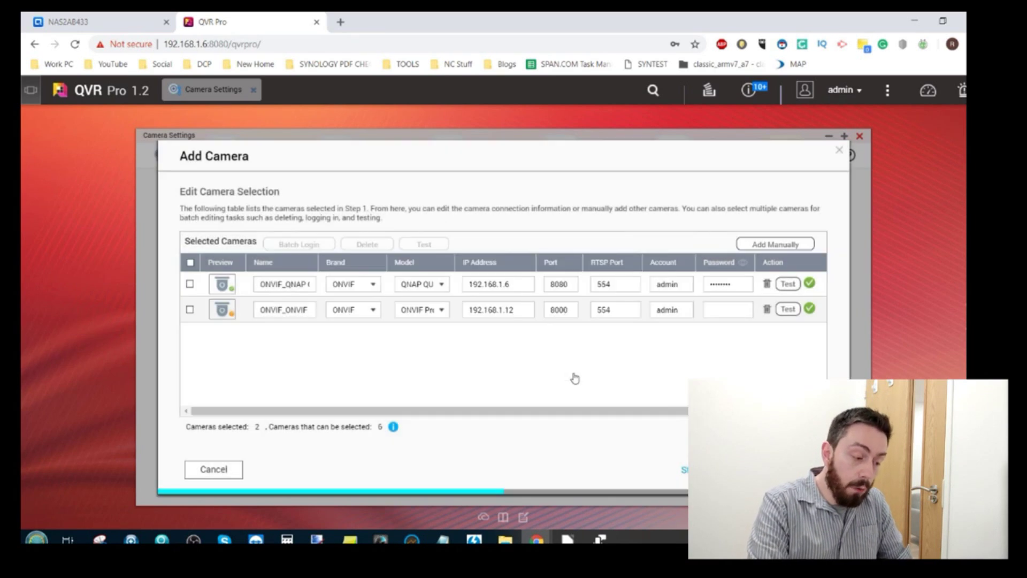
left_click(695, 469)
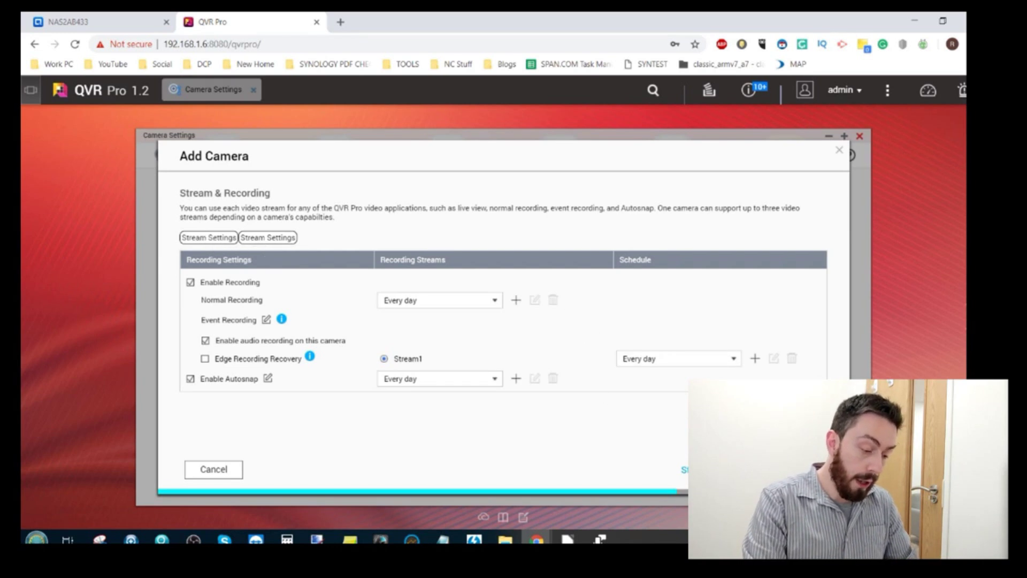
left_click(696, 470)
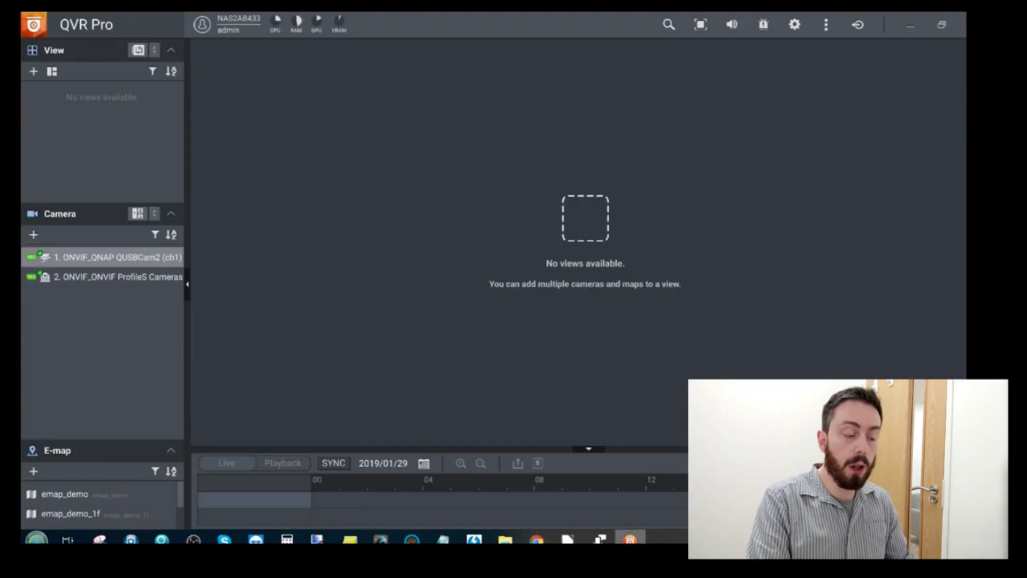
Drag camera 1 and camera 2 into a new side-by-side live view
mouse_move(66, 265)
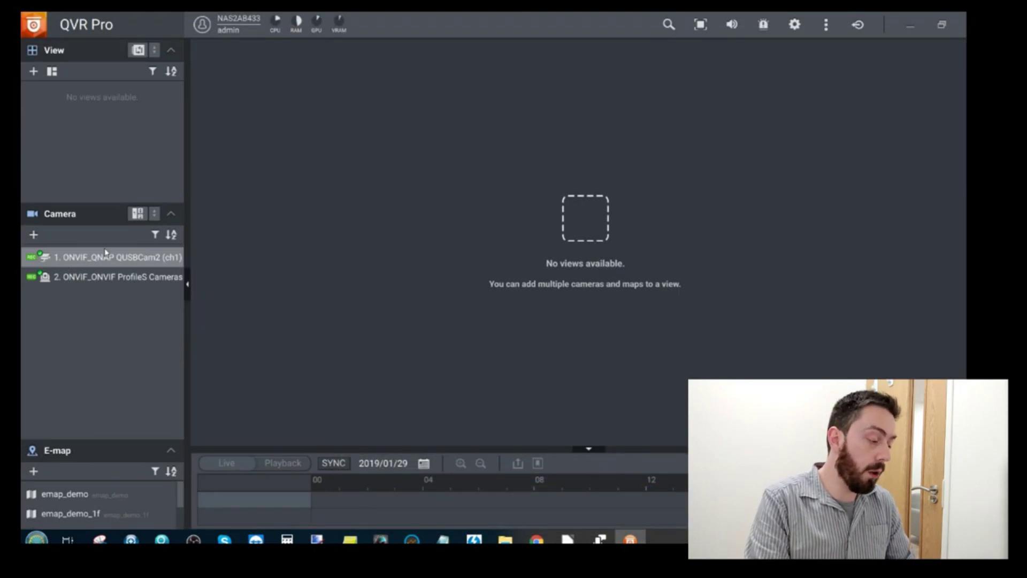
mouse_move(104, 283)
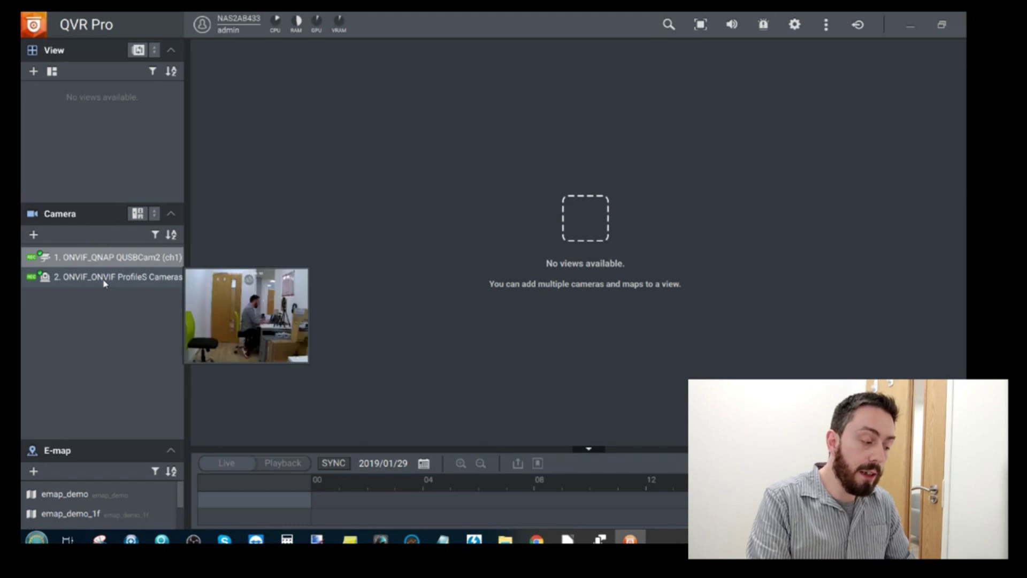
mouse_move(114, 260)
left_click_drag(115, 260, 418, 166)
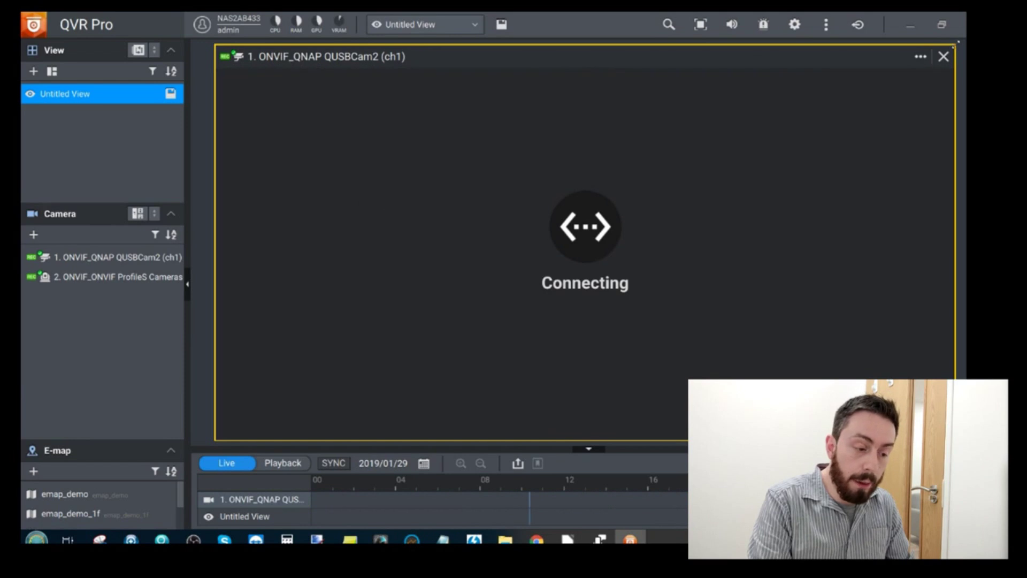
mouse_move(99, 284)
left_click_drag(99, 284, 461, 287)
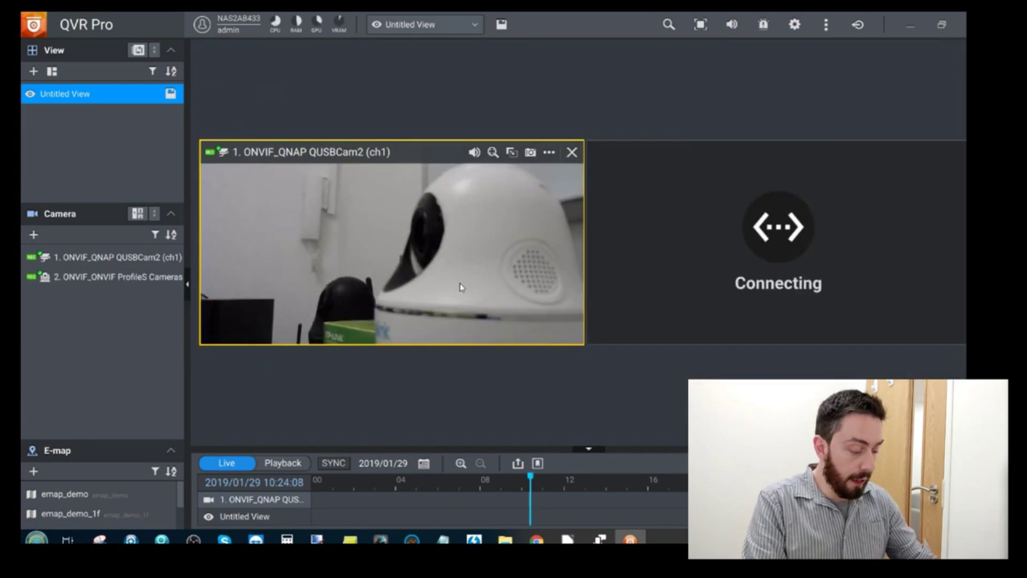
Mute the computer's sound and select each camera's feed, ending on the USB camera
key("XF86AudioMute")
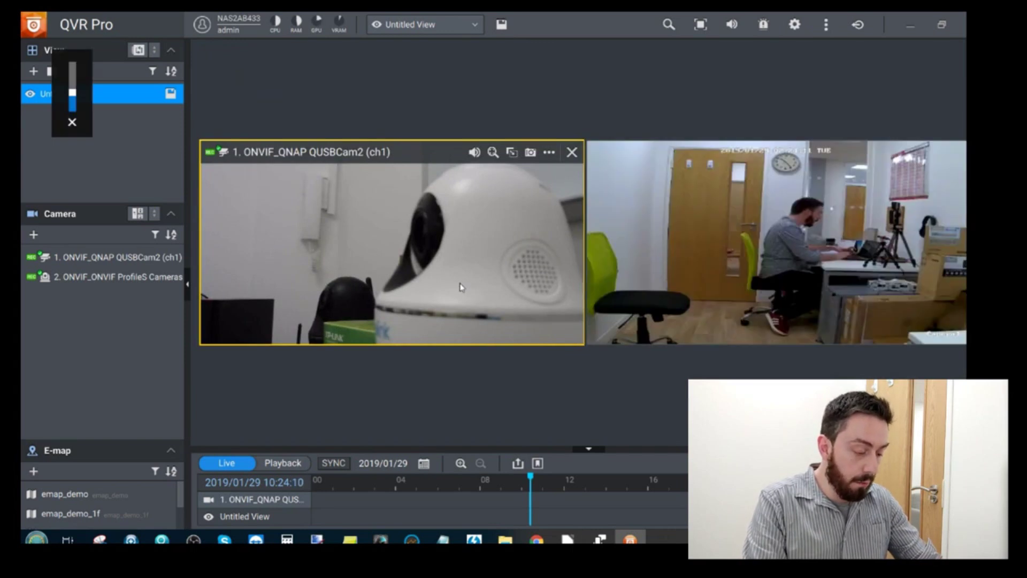
left_click(693, 181)
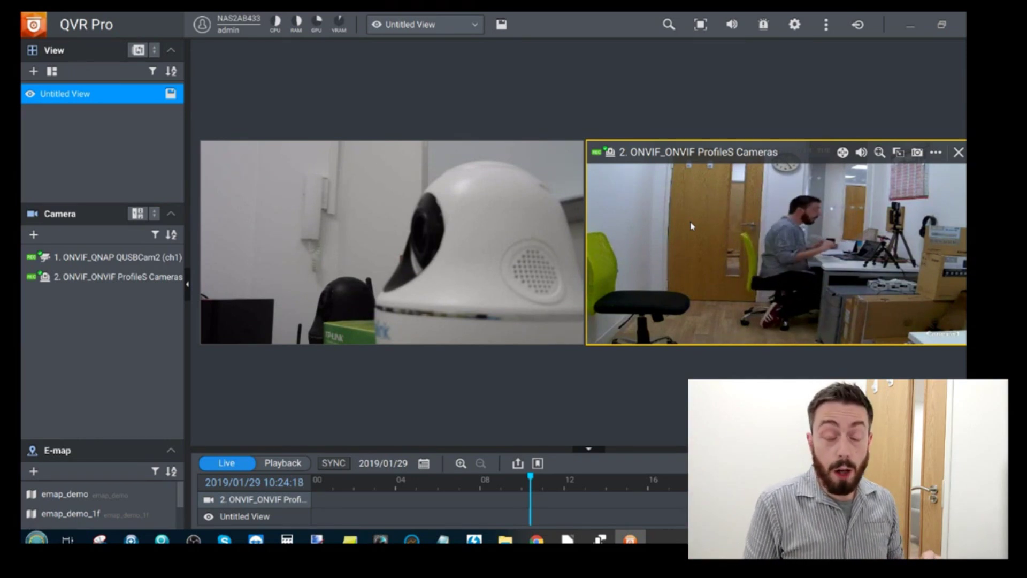
left_click(450, 274)
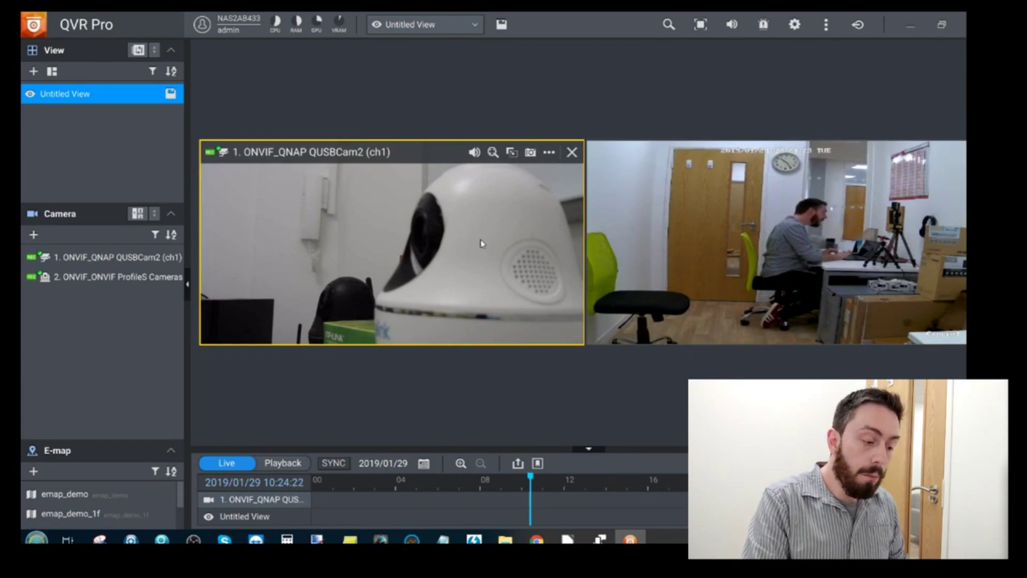
Show the pan-tilt-zoom controls on the ProfileS camera's feed
mouse_move(823, 206)
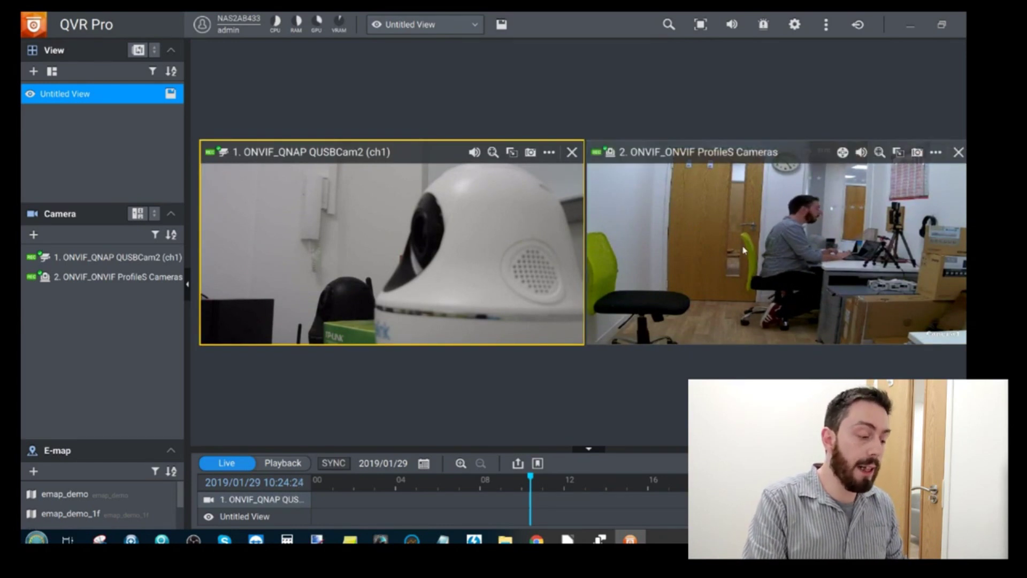
left_click(881, 236)
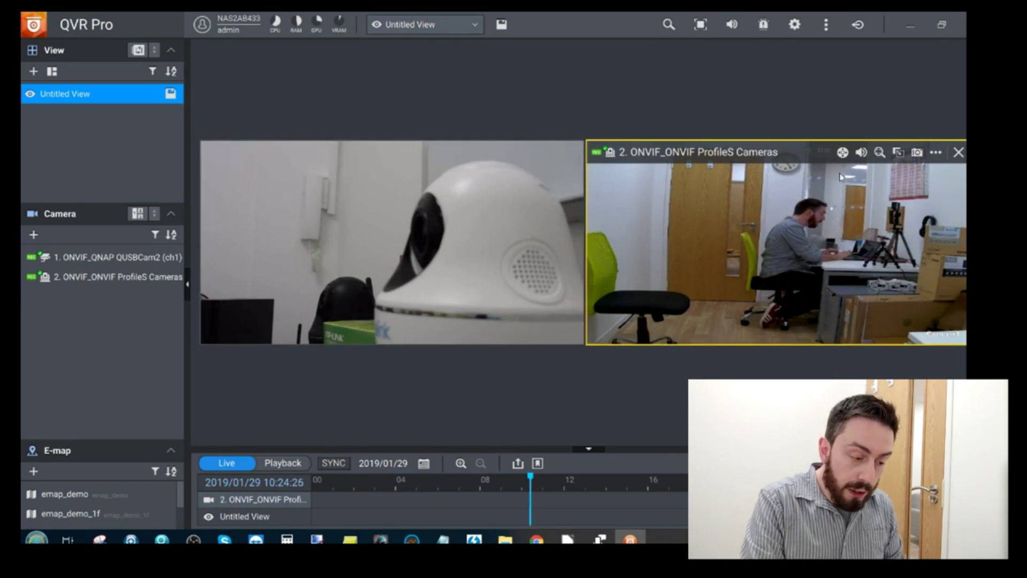
left_click(843, 152)
left_click(790, 180)
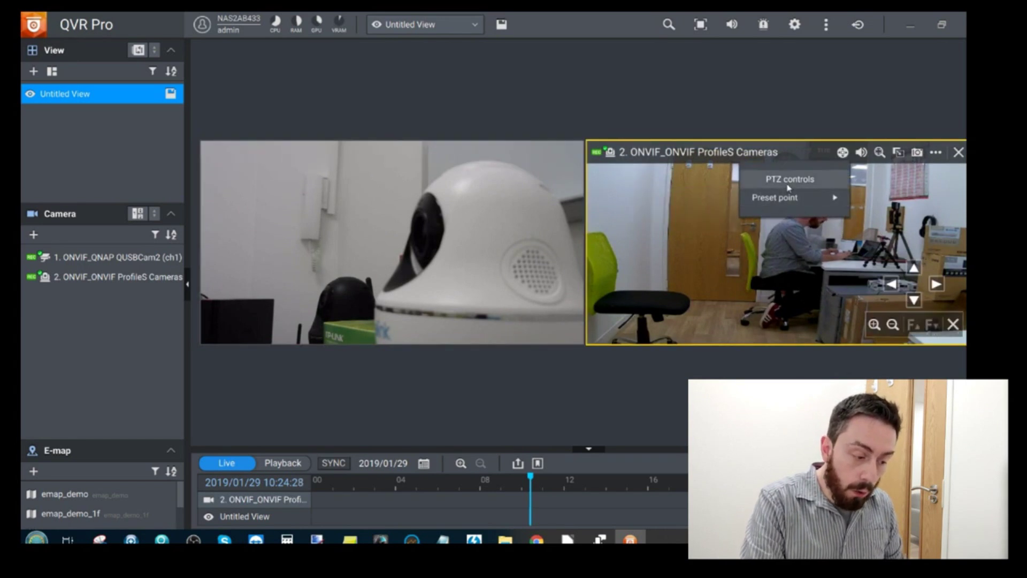
Tilt the ProfileS camera up to the ceiling, back down to the desk, then zoom in
left_click(915, 268)
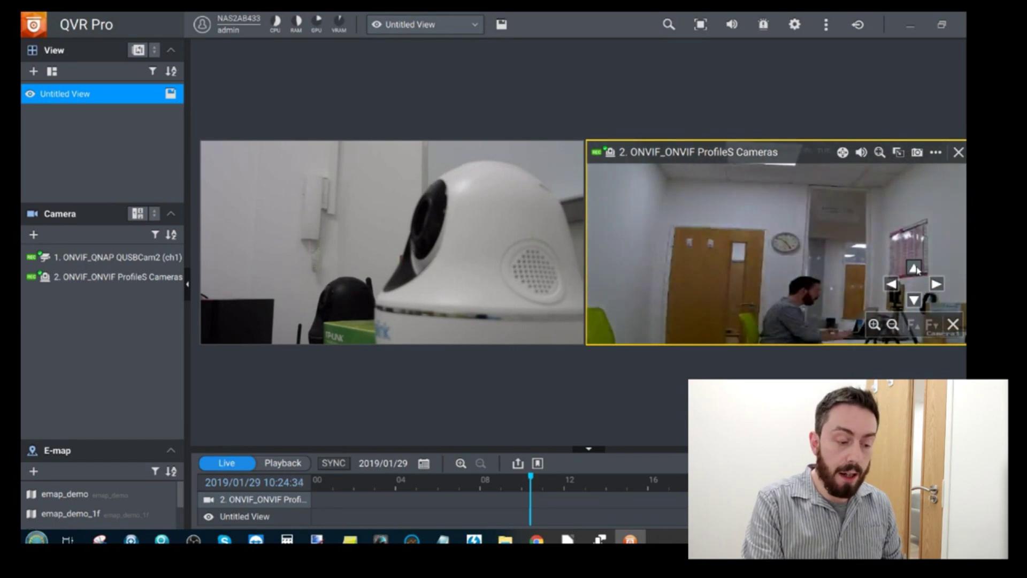
left_click(914, 268)
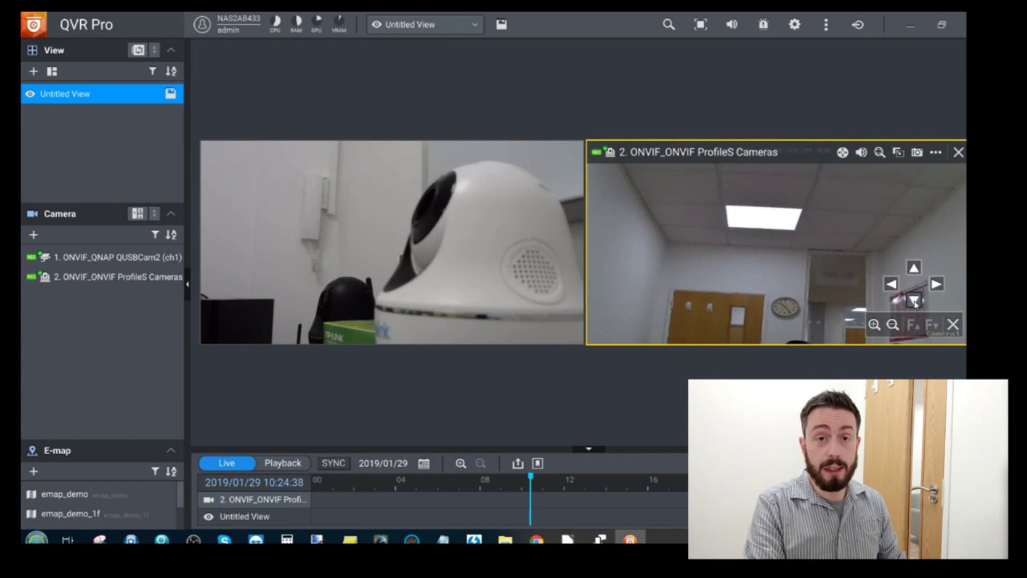
left_click(915, 301)
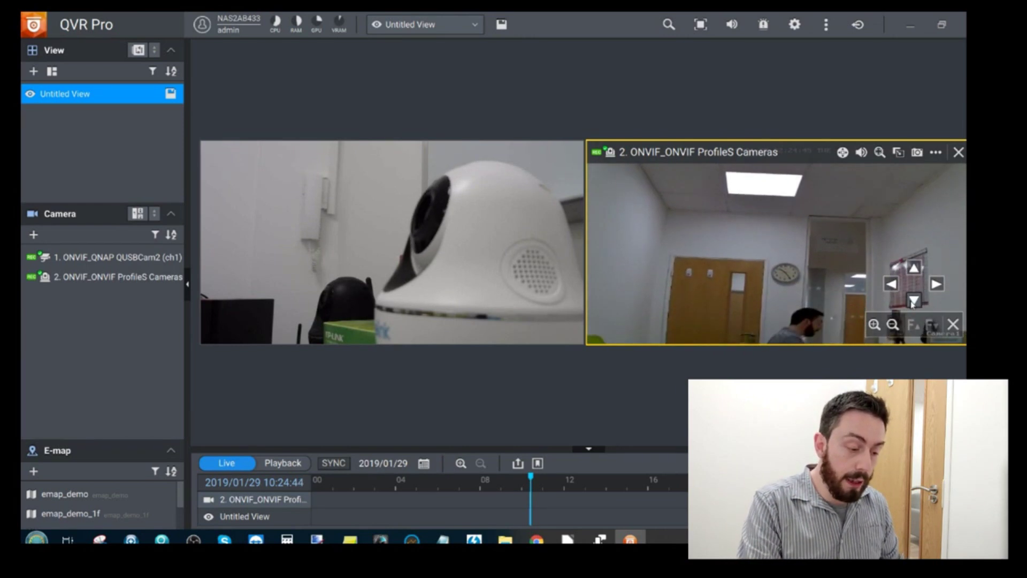
left_click(914, 268)
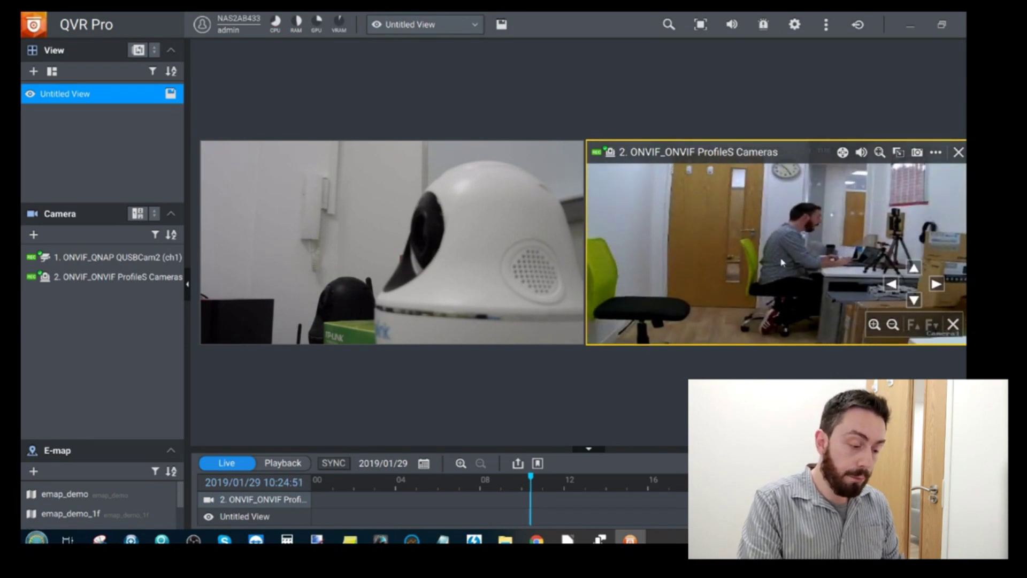
left_click(877, 325)
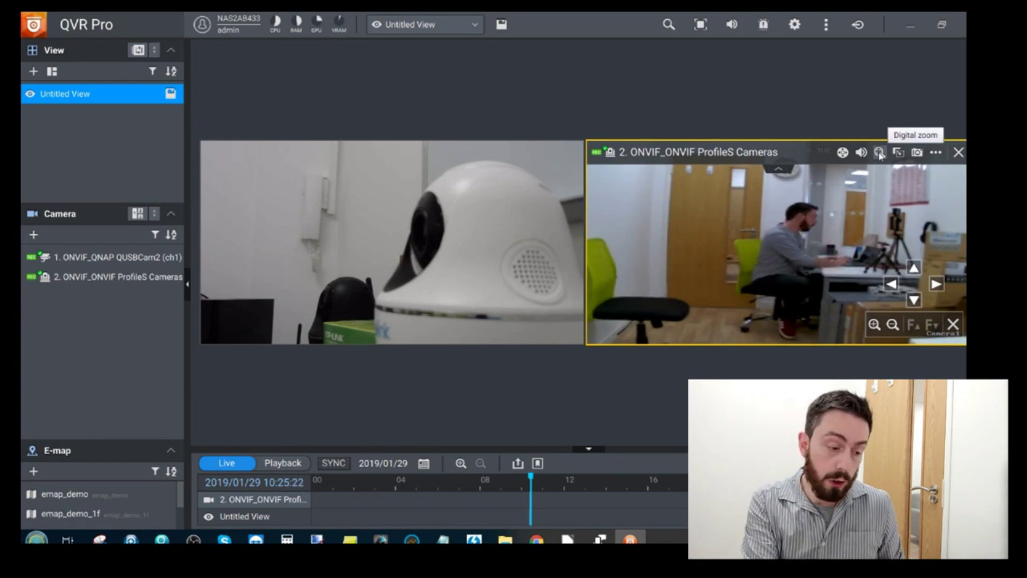
Enable digital zoom on the ProfileS camera, zoom in on the man at the desk and pan
left_click(878, 153)
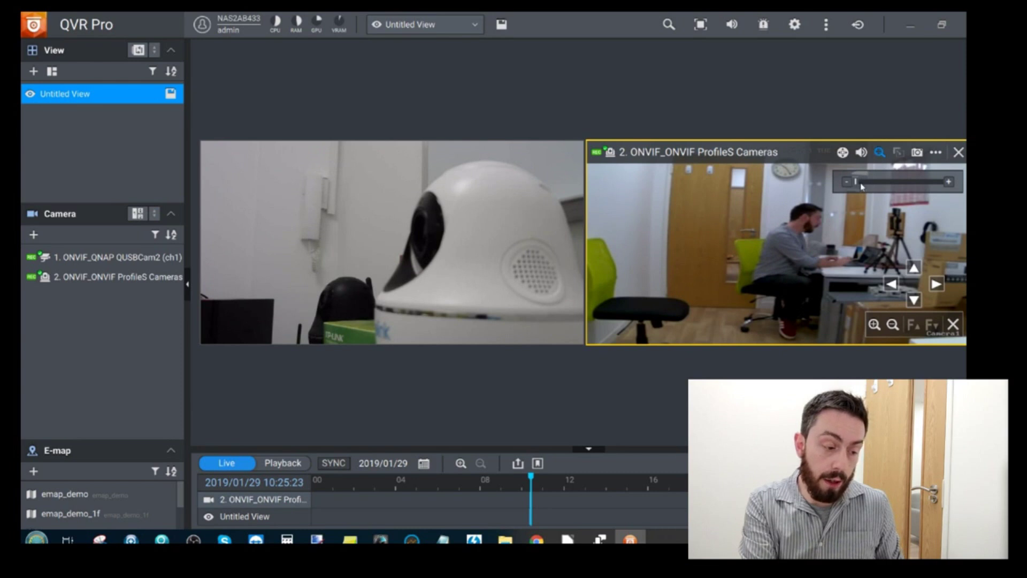
left_click_drag(861, 184, 905, 189)
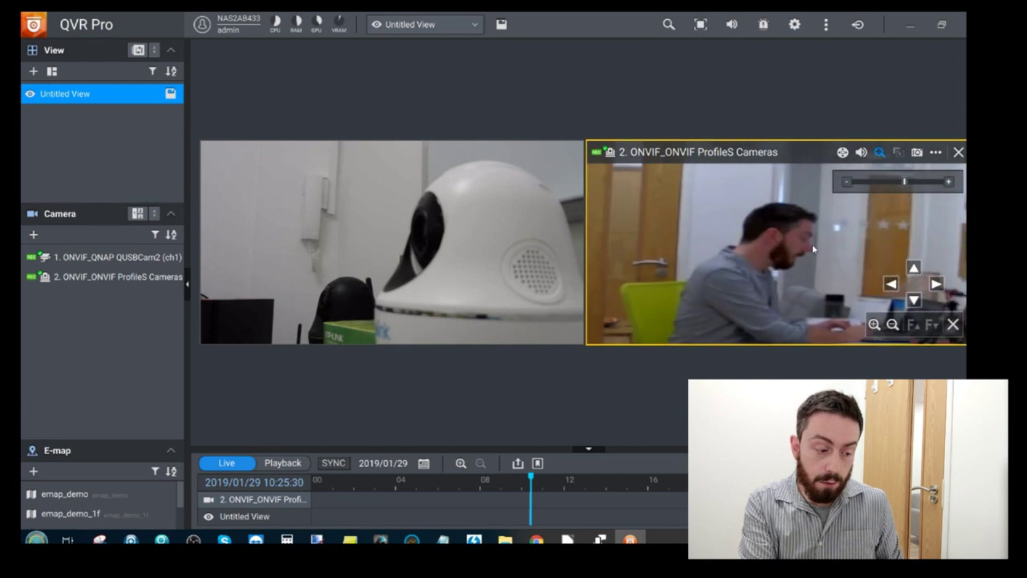
left_click_drag(847, 220, 831, 241)
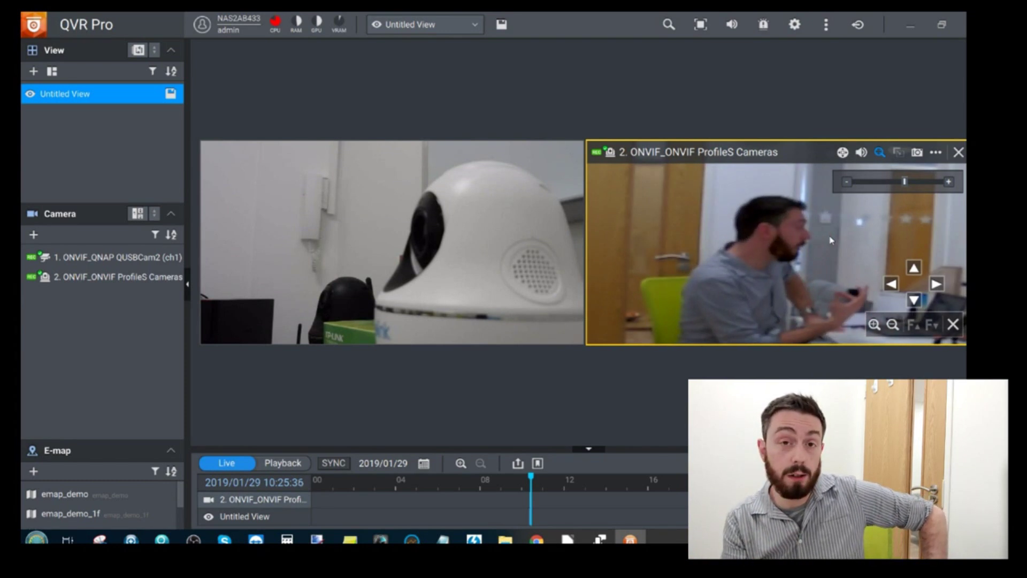
Mute the ProfileS camera's audio, zoom back out to the wide shot, and check preset points
left_click(861, 153)
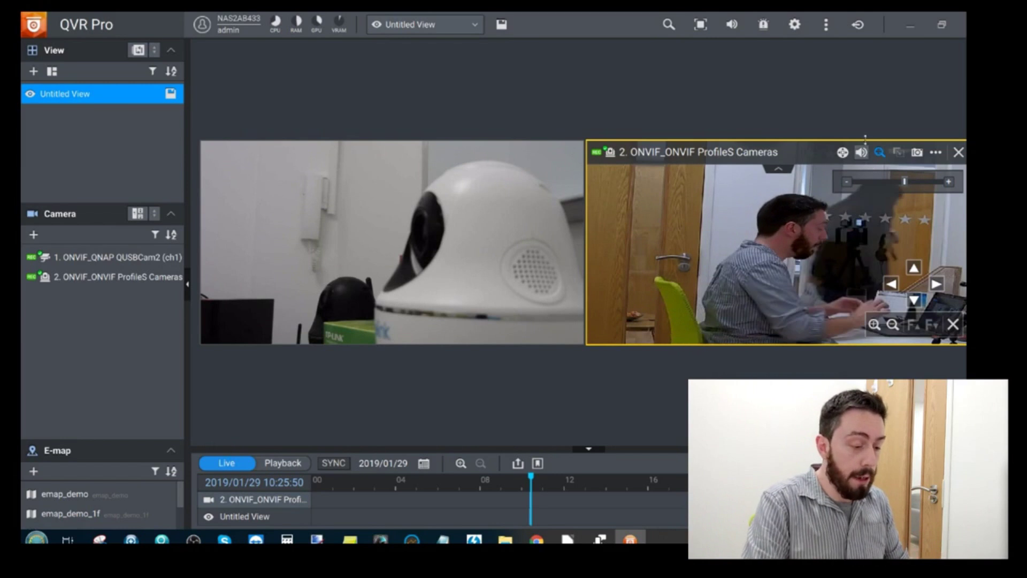
left_click(861, 152)
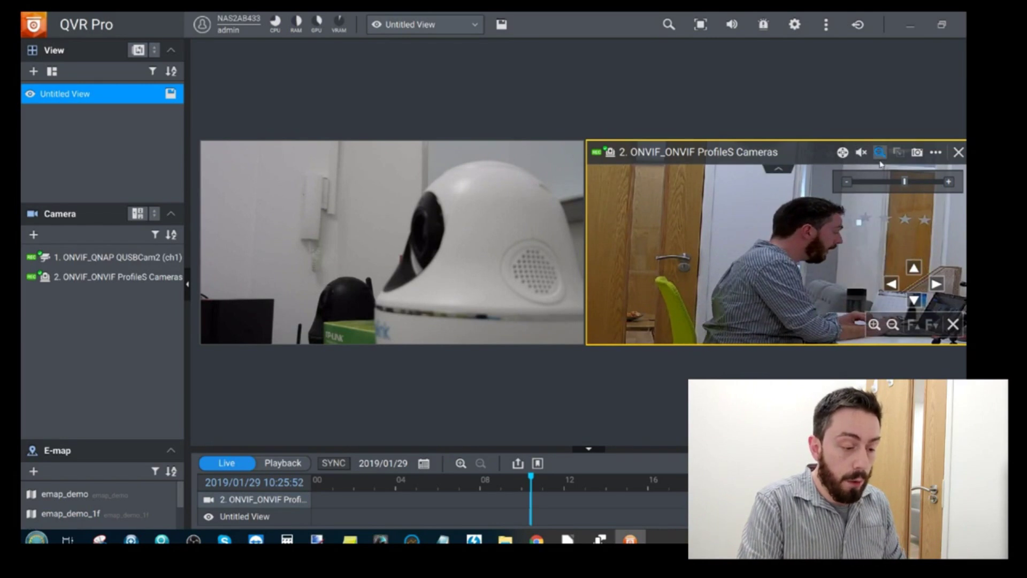
left_click_drag(898, 185, 844, 190)
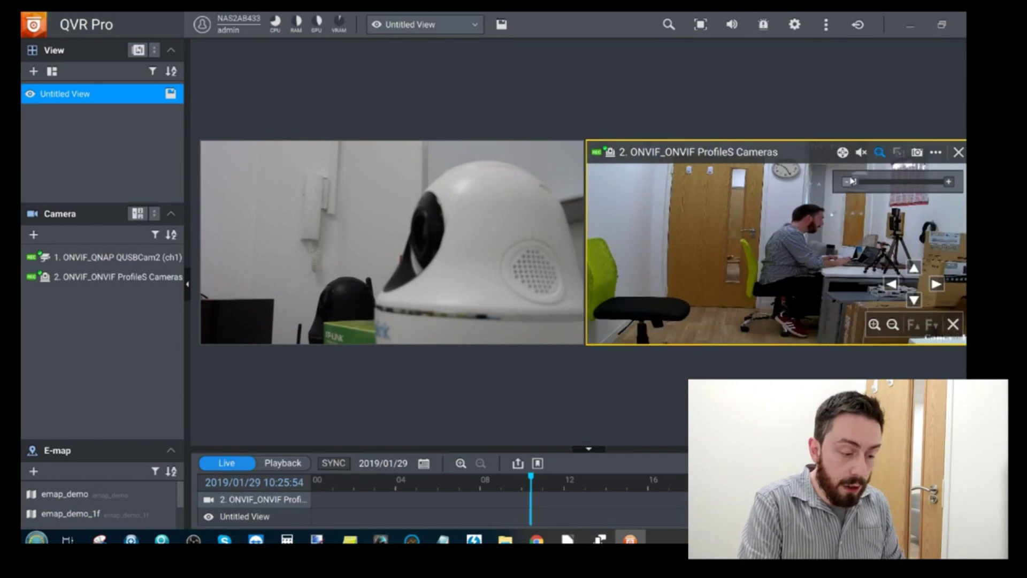
left_click(842, 153)
mouse_move(780, 200)
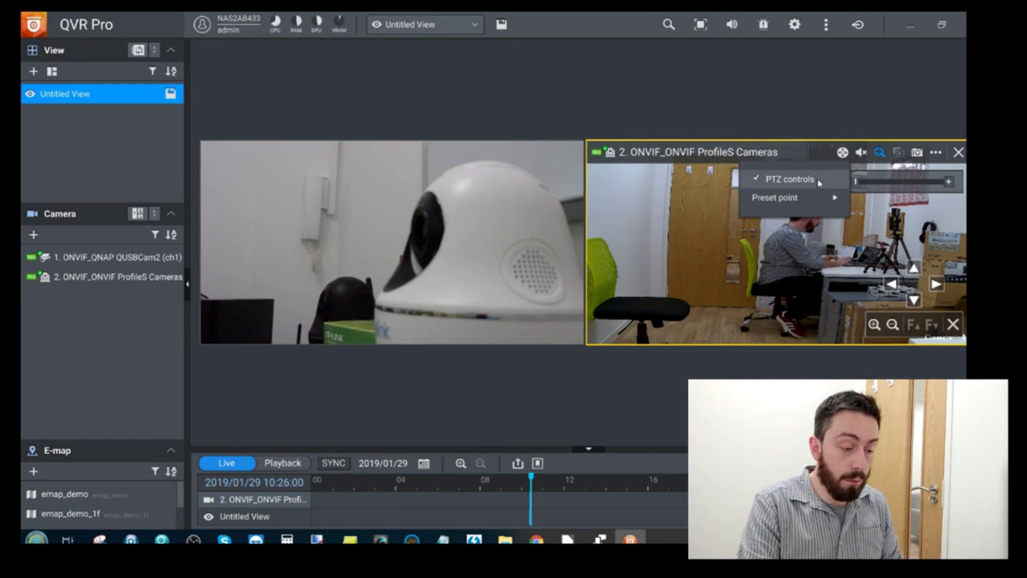
left_click(917, 153)
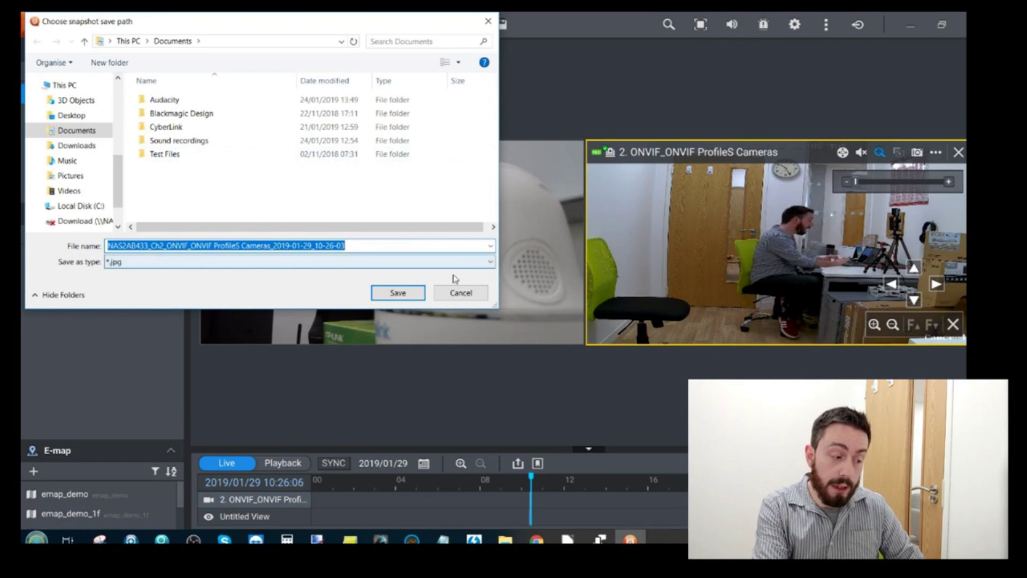
left_click(456, 293)
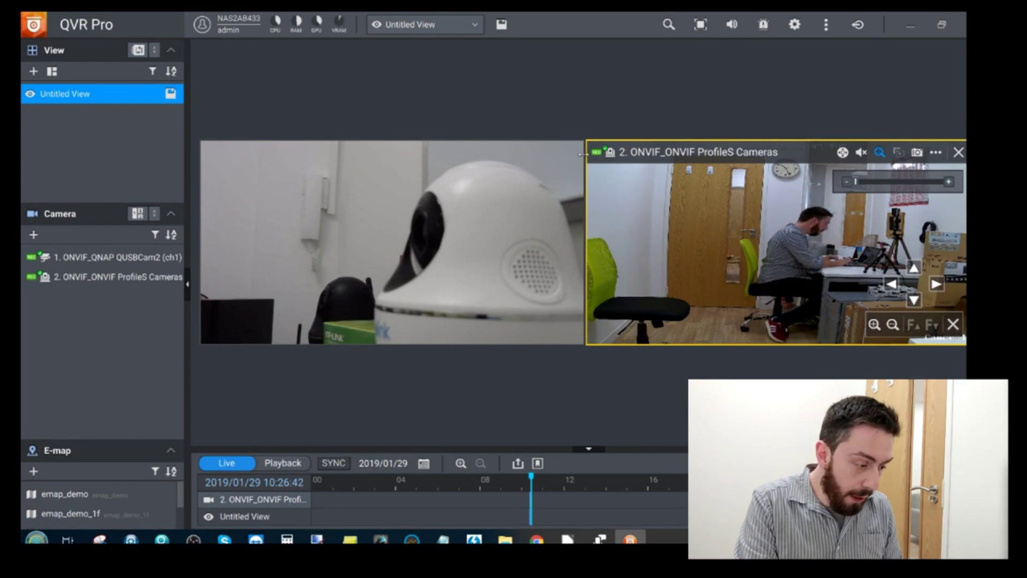
Select the USB camera, pan the ProfileS camera left, and list its stream options
left_click(524, 218)
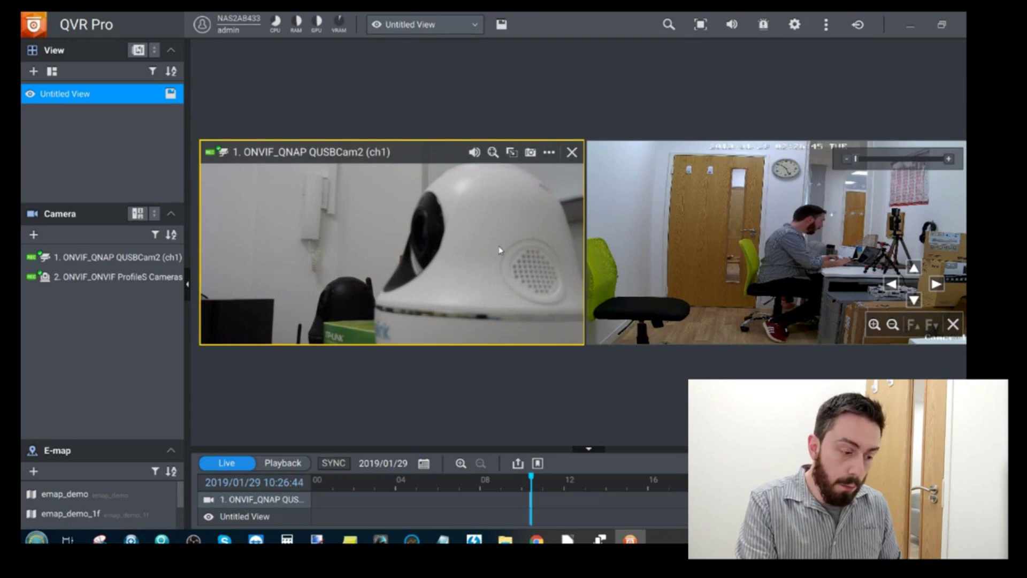
left_click(892, 286)
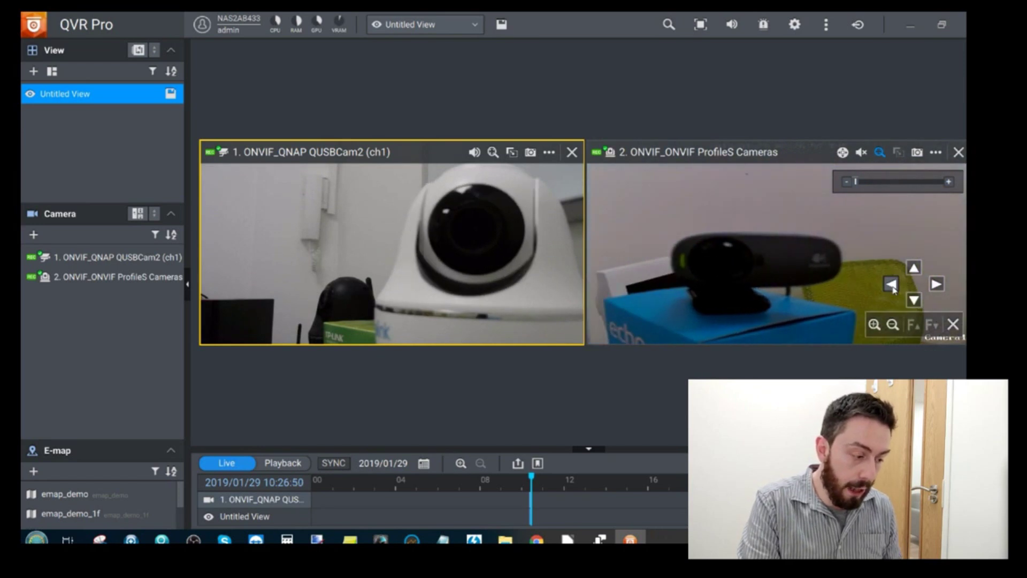
left_click(935, 152)
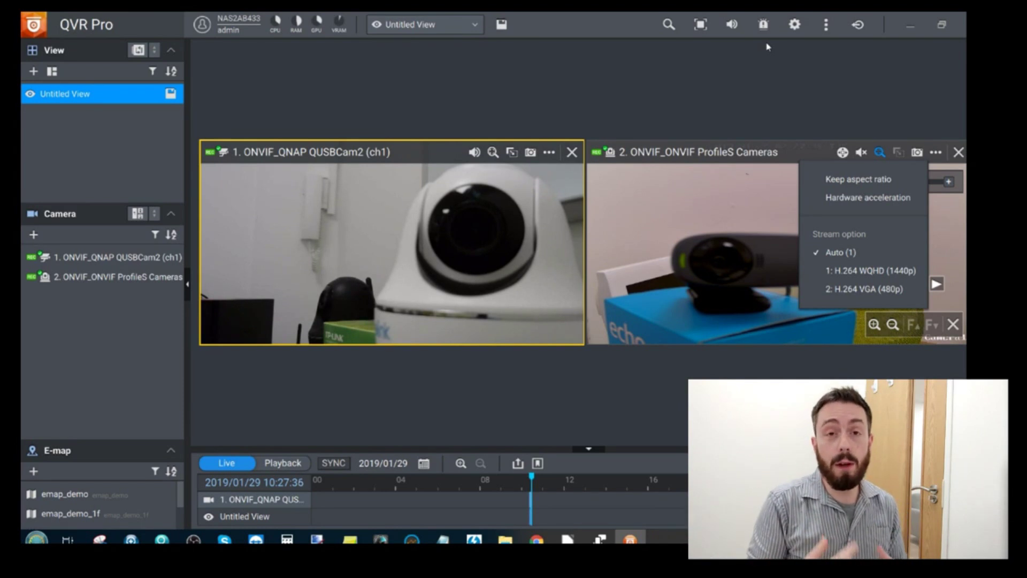
Close the ProfileS options menu, make that camera active, and open the client Settings
left_click(750, 155)
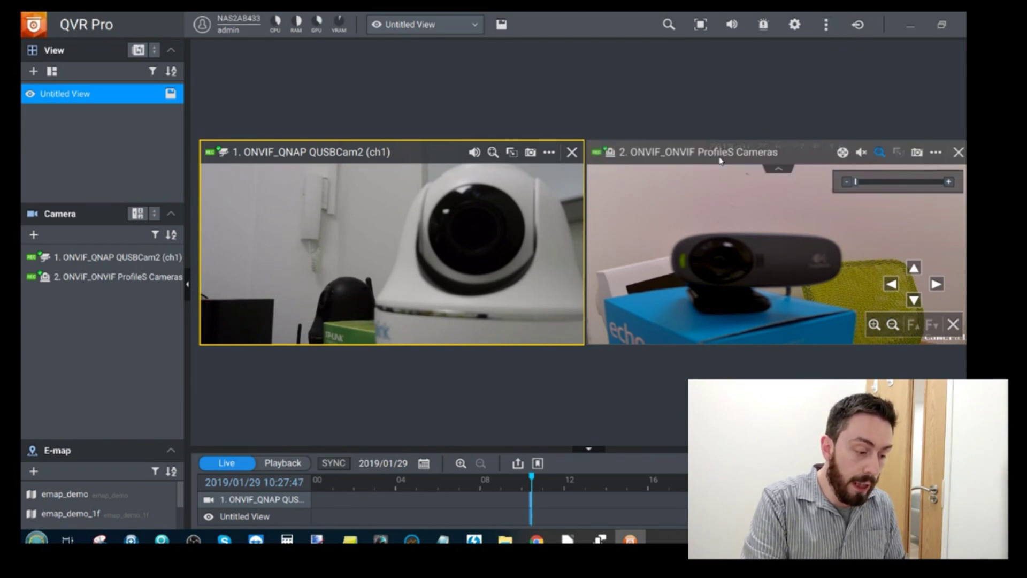
left_click(720, 160)
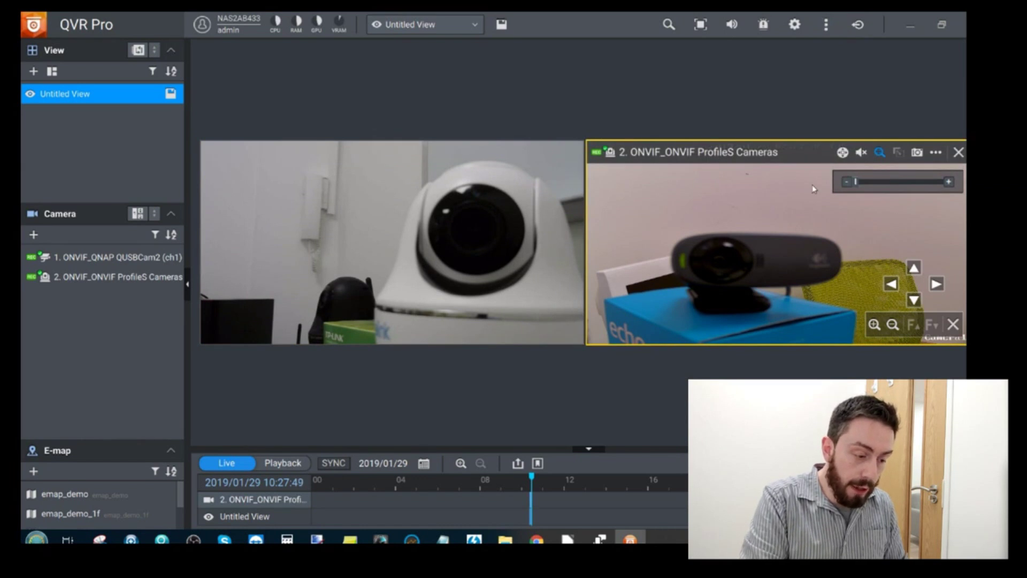
left_click(935, 153)
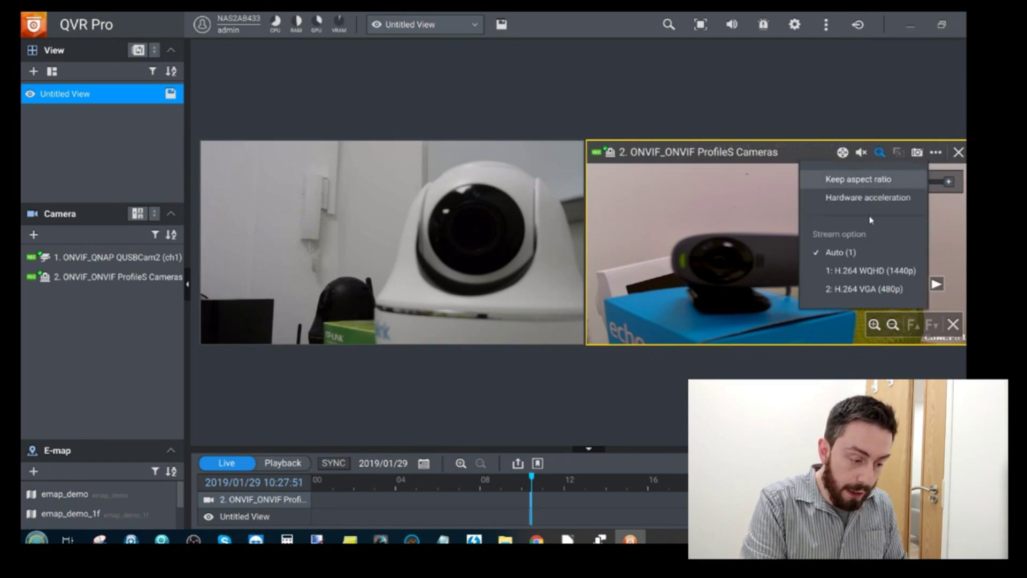
left_click(751, 214)
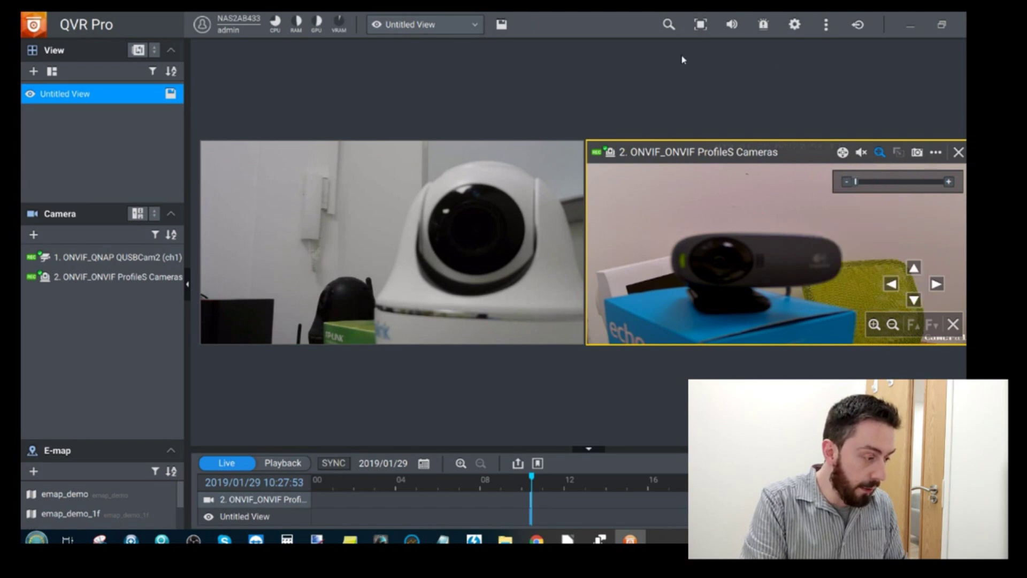
left_click(794, 24)
left_click(434, 159)
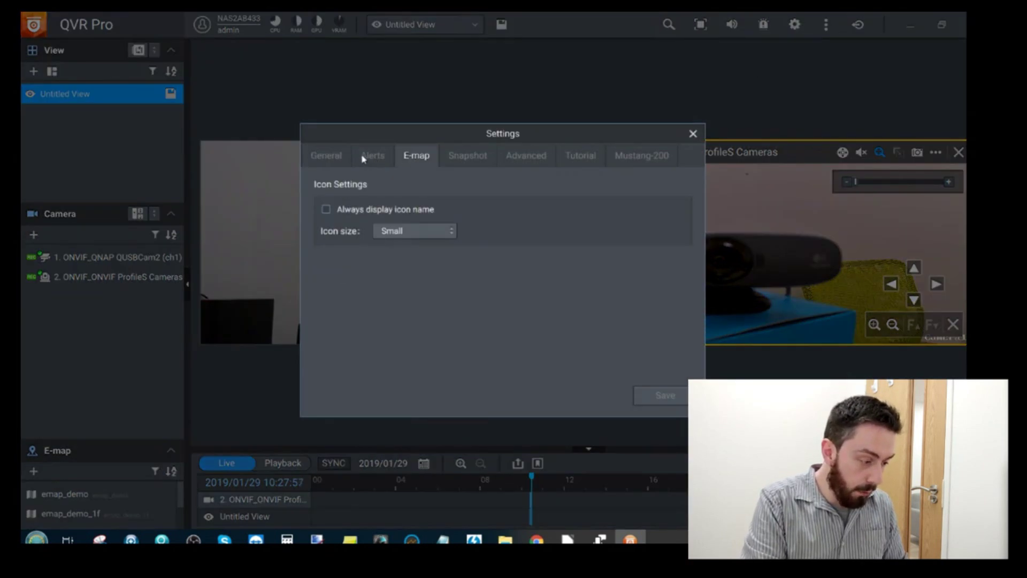
left_click(375, 158)
left_click(382, 229)
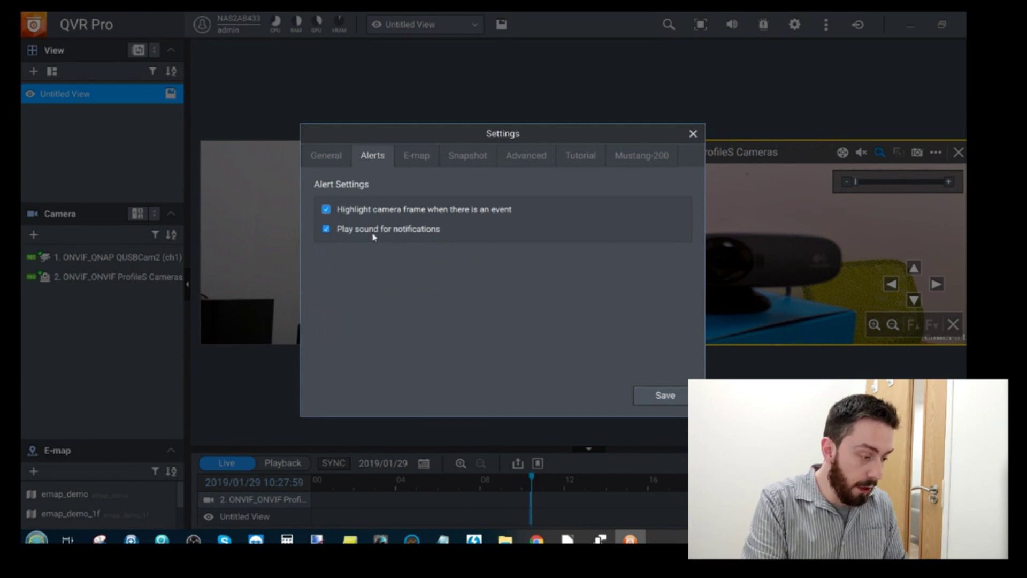
left_click(420, 155)
left_click(466, 154)
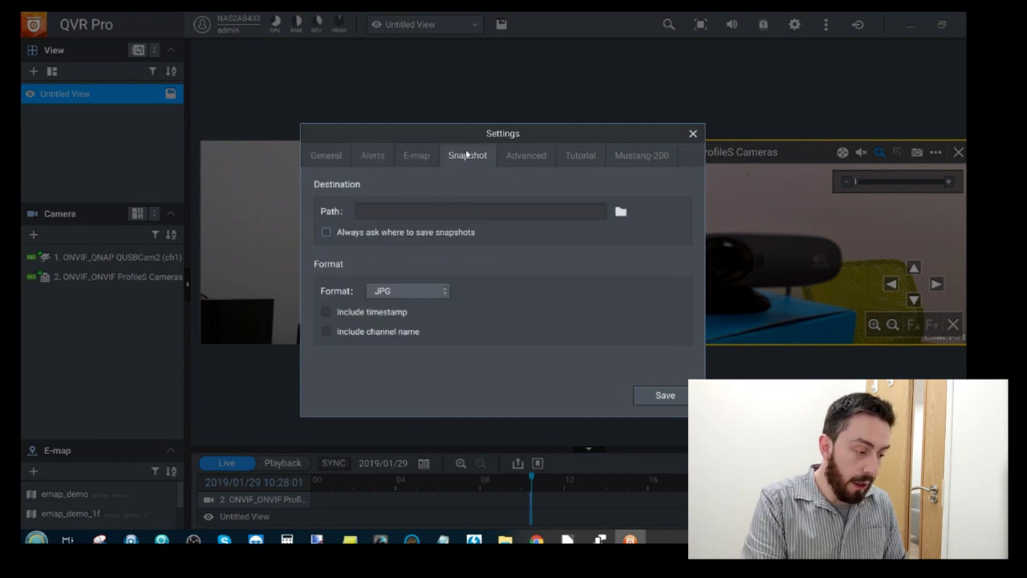
left_click(531, 154)
left_click(581, 155)
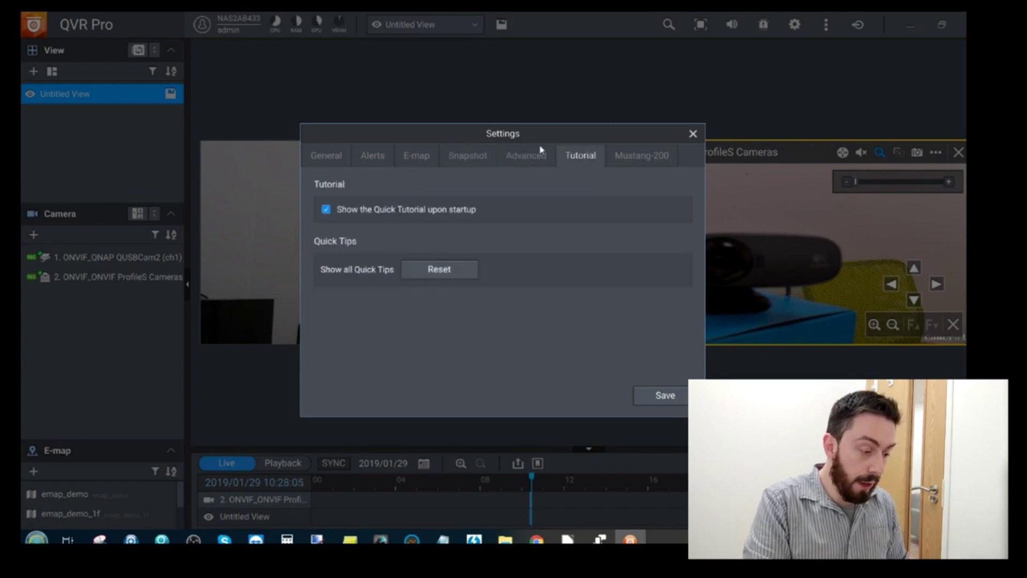
left_click(532, 157)
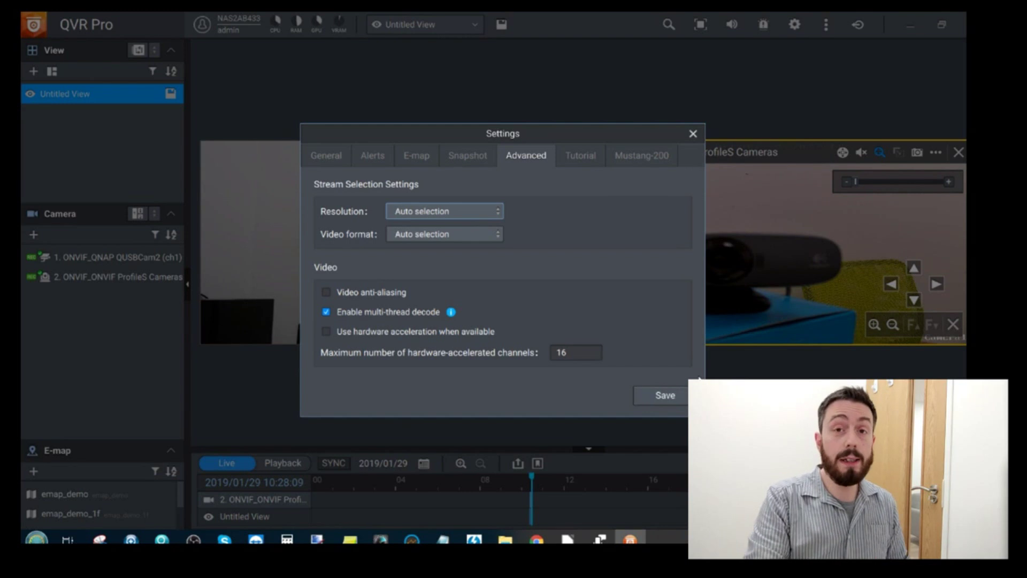
left_click(652, 154)
left_click(693, 133)
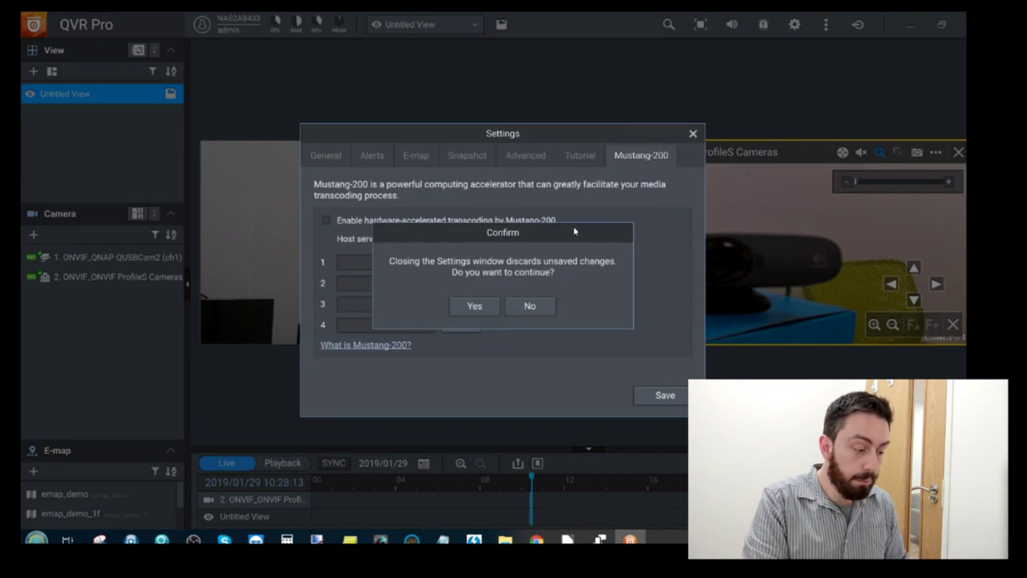
left_click(469, 306)
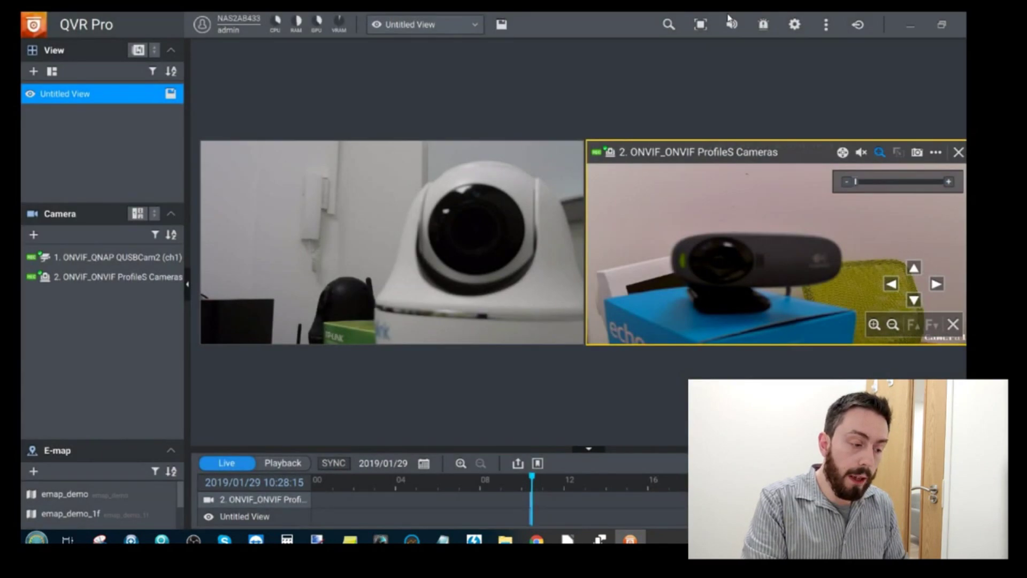
Check the event notifications, then remove camera 1's tile from the live view
left_click(763, 26)
left_click(763, 25)
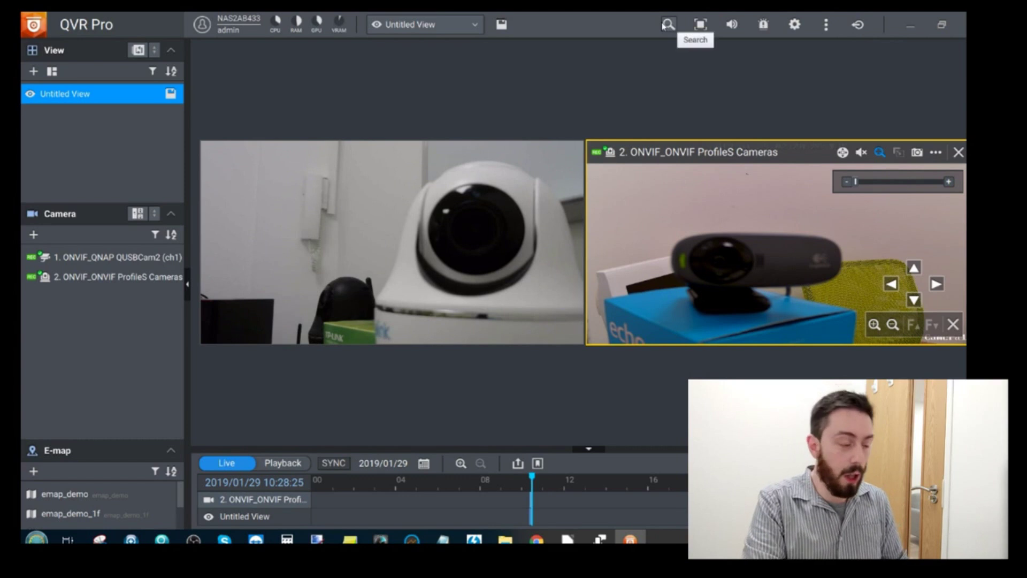
scroll(729, 215, "up", 1)
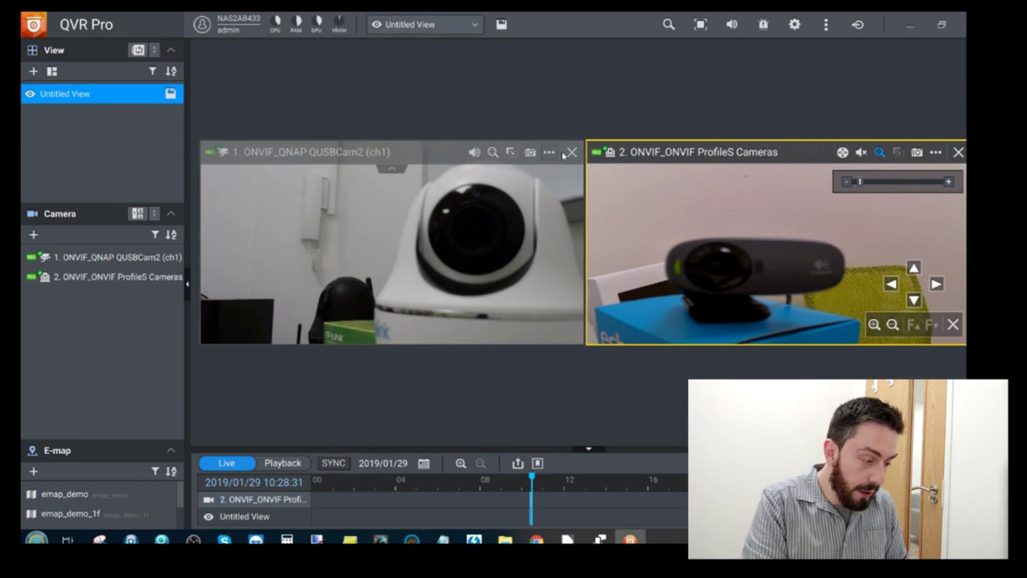
left_click(573, 155)
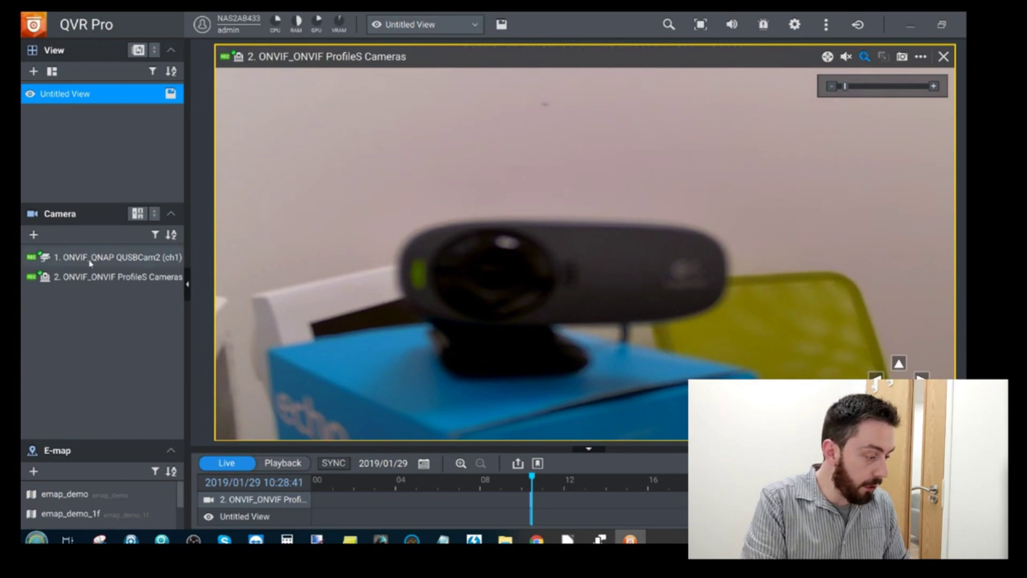
Add both cameras to the view, fill it with QUSBCam2 (ch1), and digitally zoom in one step
left_click_drag(90, 262, 255, 271)
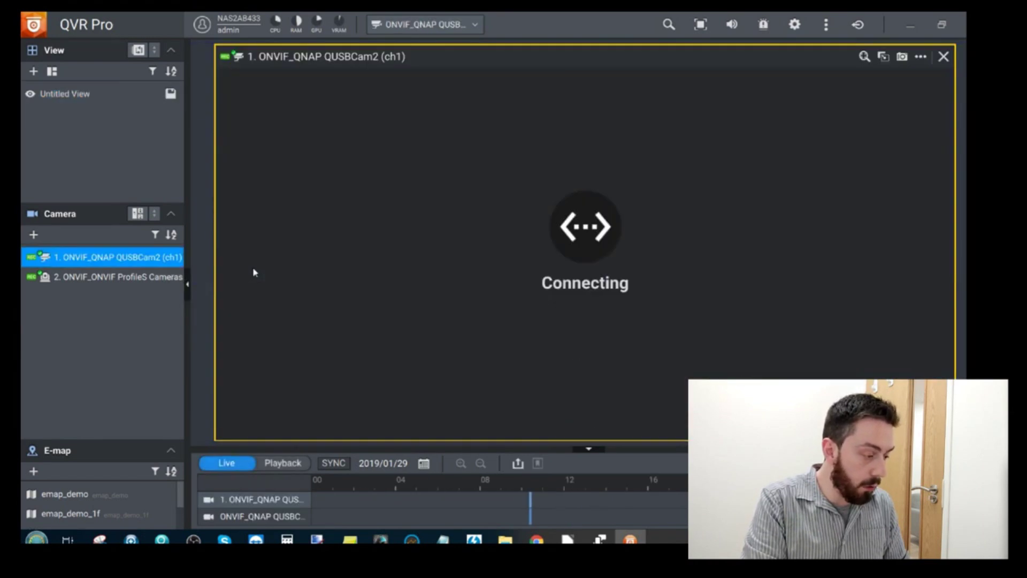
left_click_drag(178, 283, 390, 270)
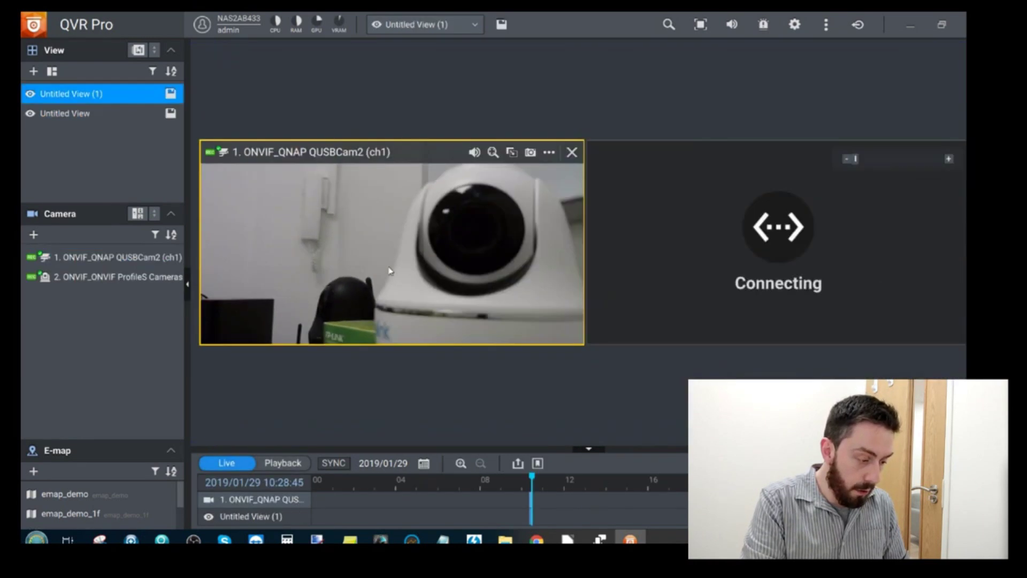
double_click(482, 235)
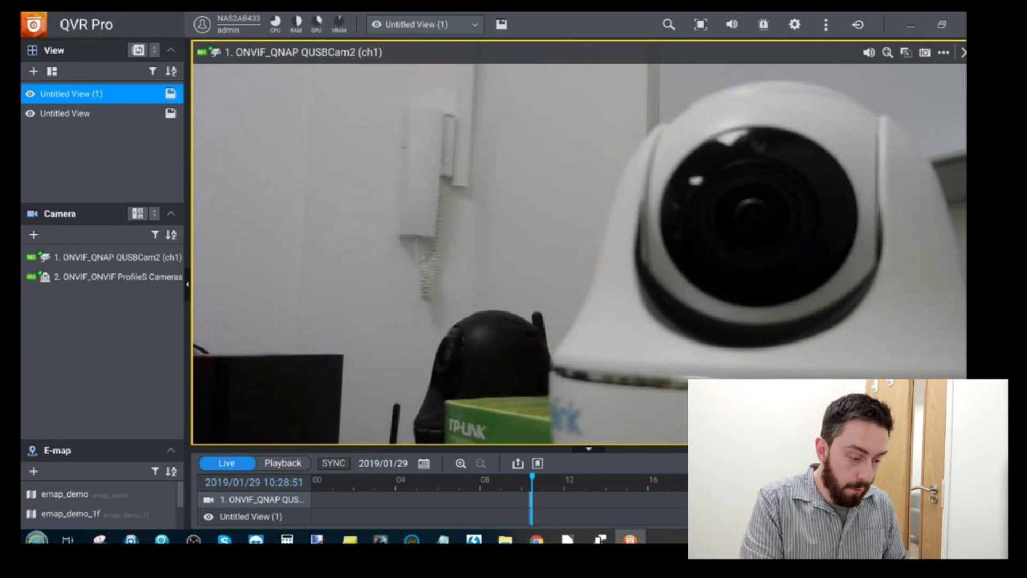
left_click(887, 52)
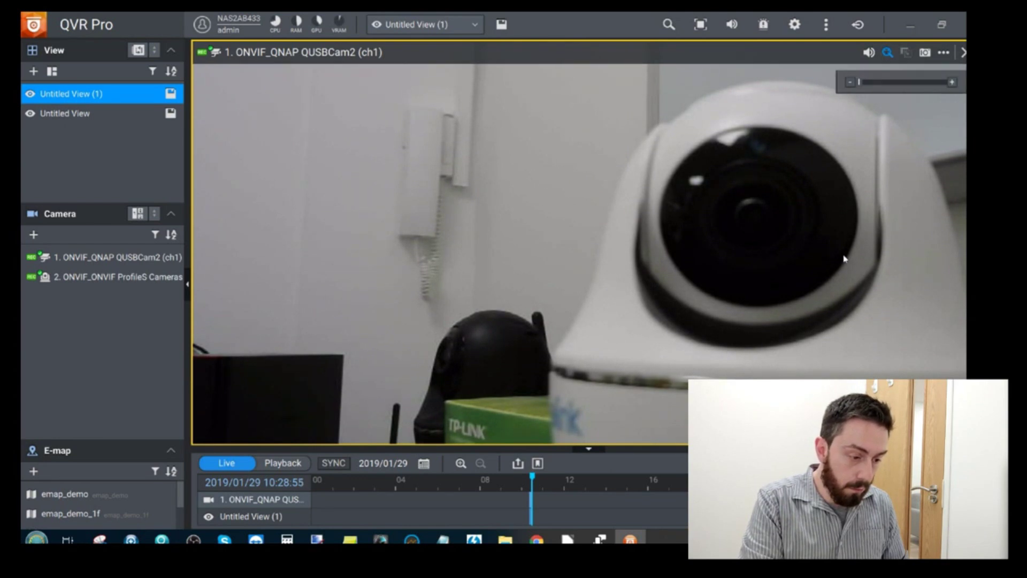
left_click(952, 83)
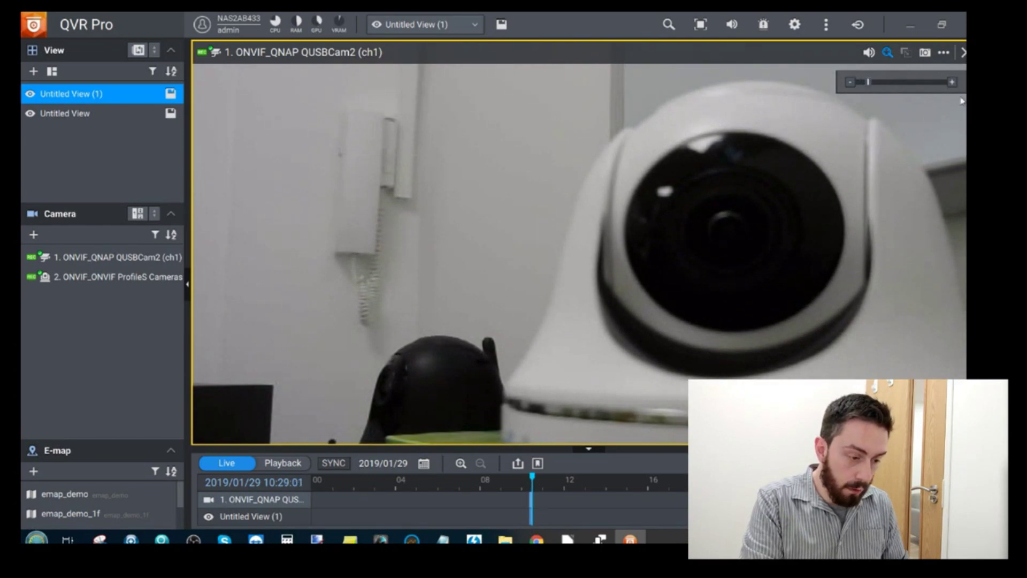
Switch the view to the 2 Channels stacked layout
left_click(137, 214)
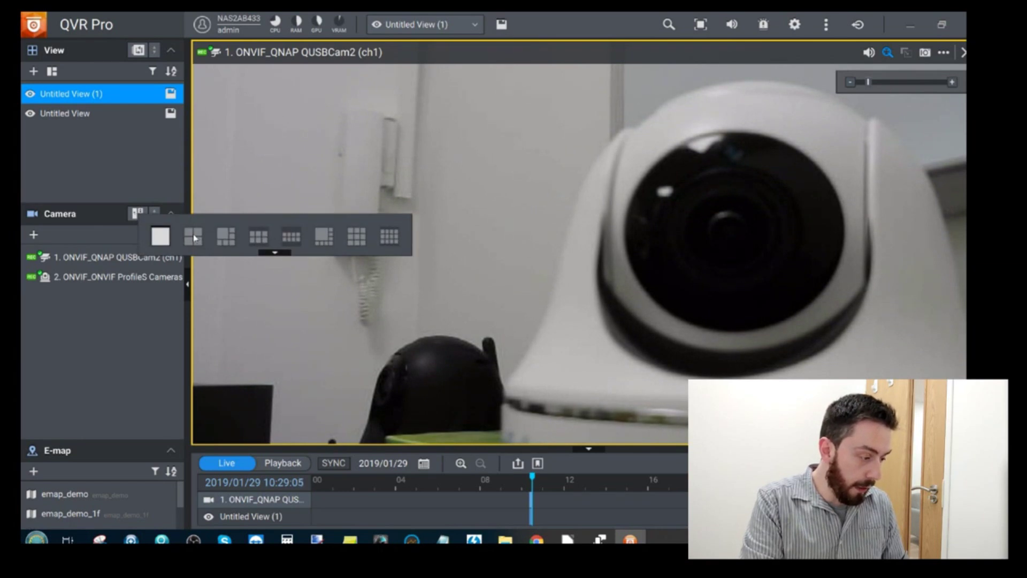
left_click(274, 252)
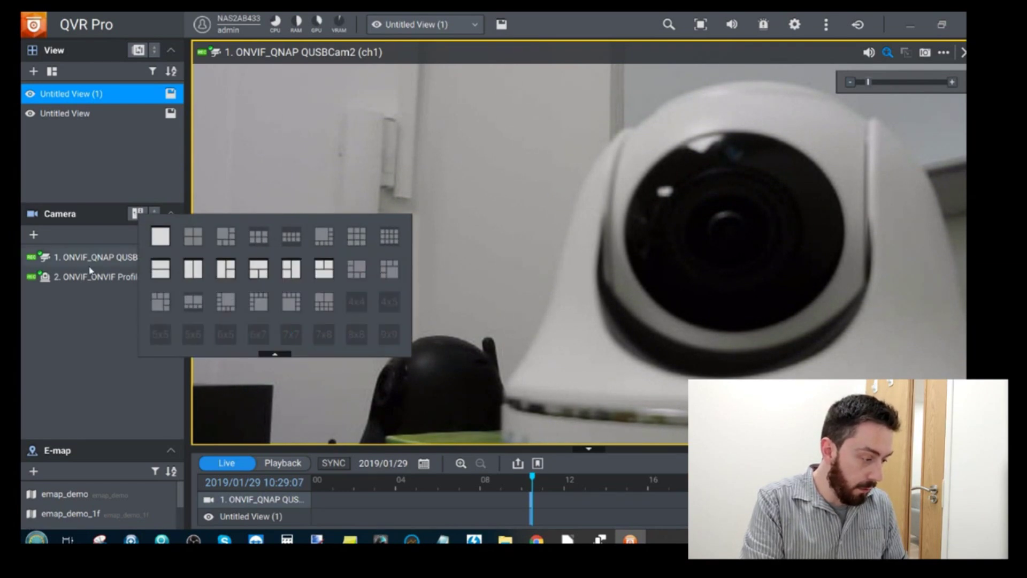
left_click(153, 270)
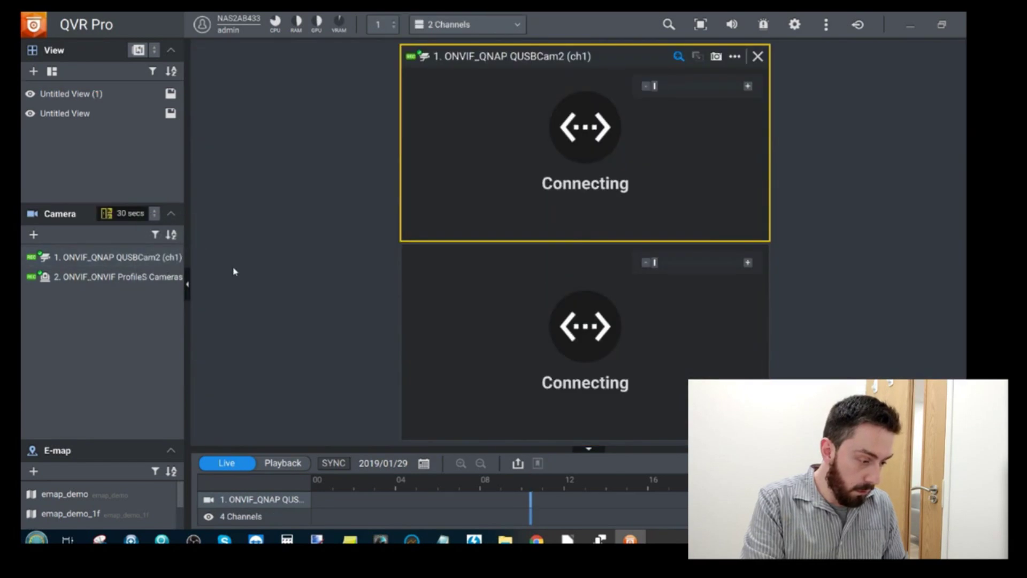
Select the ProfileS camera pane and digitally zoom its picture toward the webcam
left_click(606, 315)
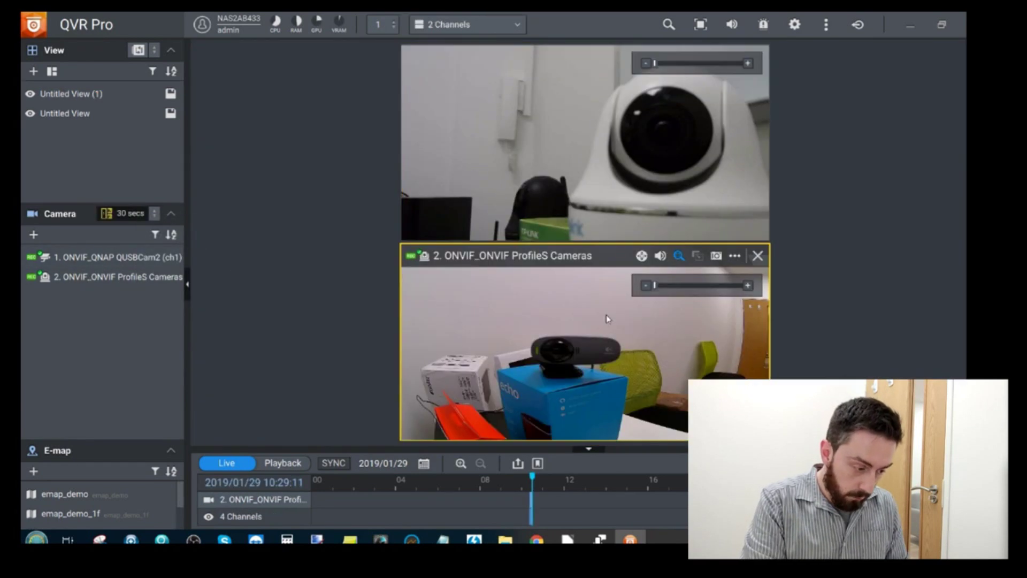
left_click(655, 136)
left_click(567, 306)
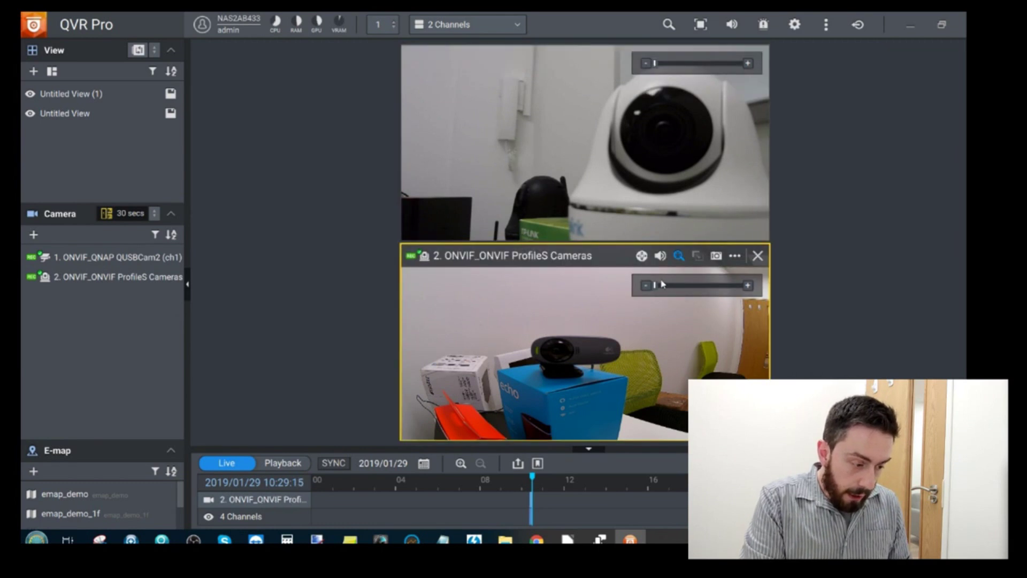
left_click_drag(663, 289, 690, 285)
Mute camera 2, disable its digital zoom, enable PTZ controls, and zoom in optically on the webcam
left_click(660, 256)
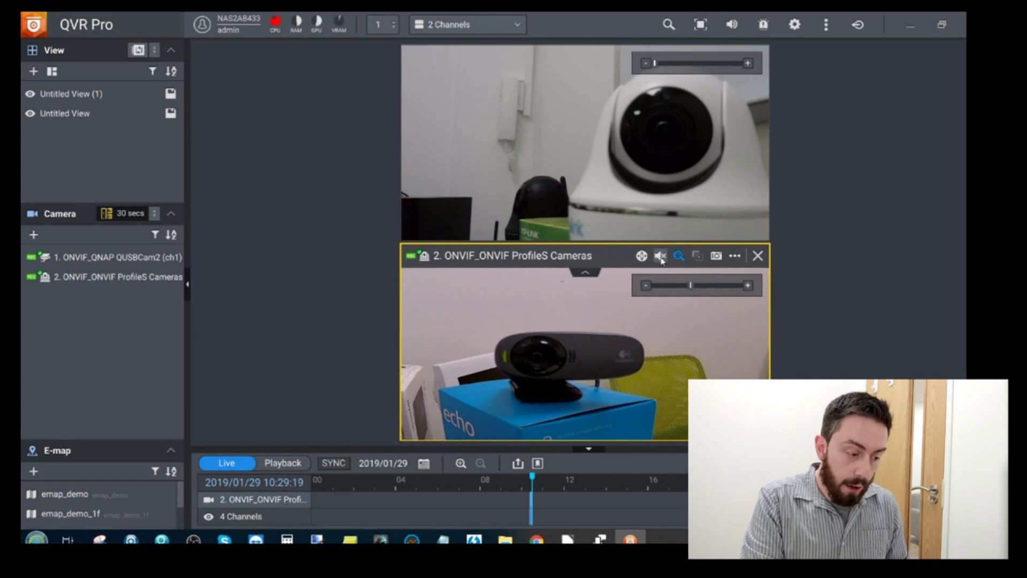
left_click(678, 255)
left_click(641, 256)
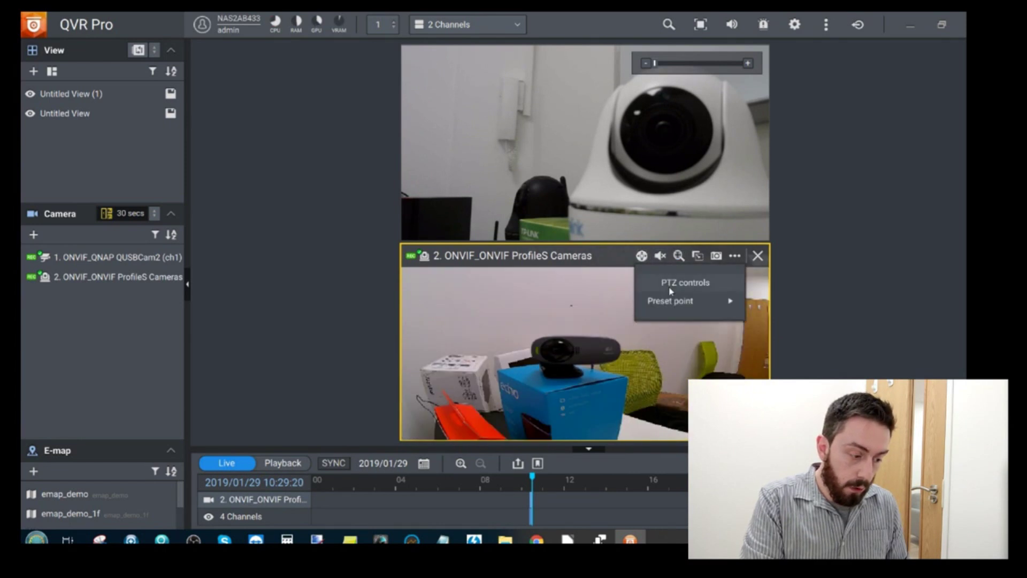
left_click(659, 277)
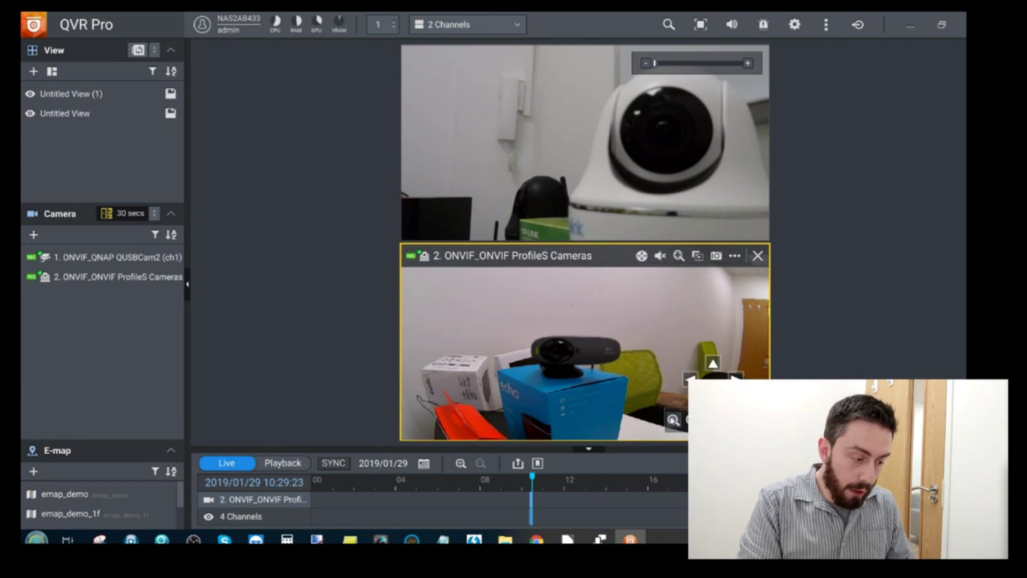
left_click(673, 420)
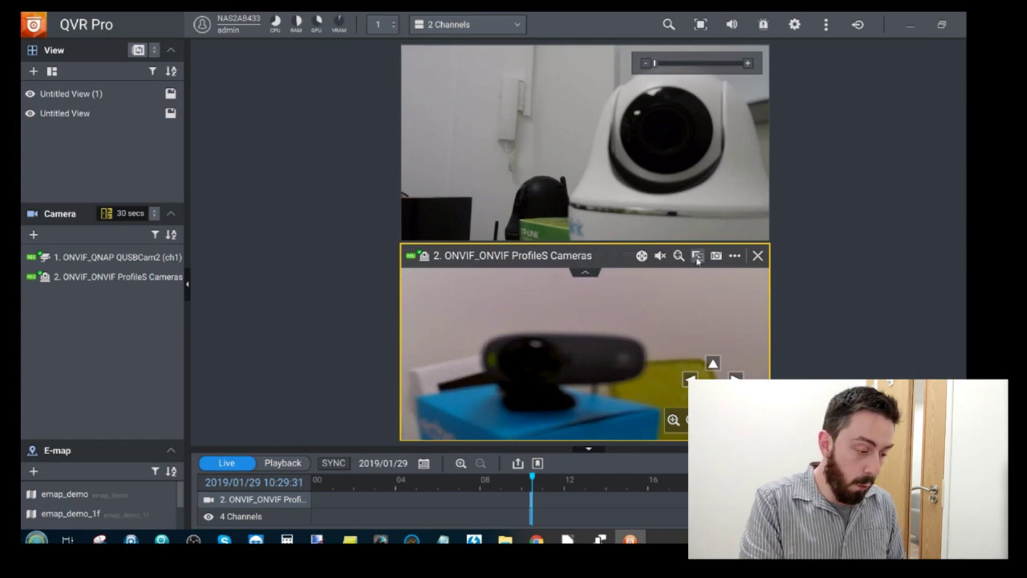
Re-enable camera 2's digital zoom and audio, and bring up its PTZ options again
left_click(678, 257)
left_click(660, 256)
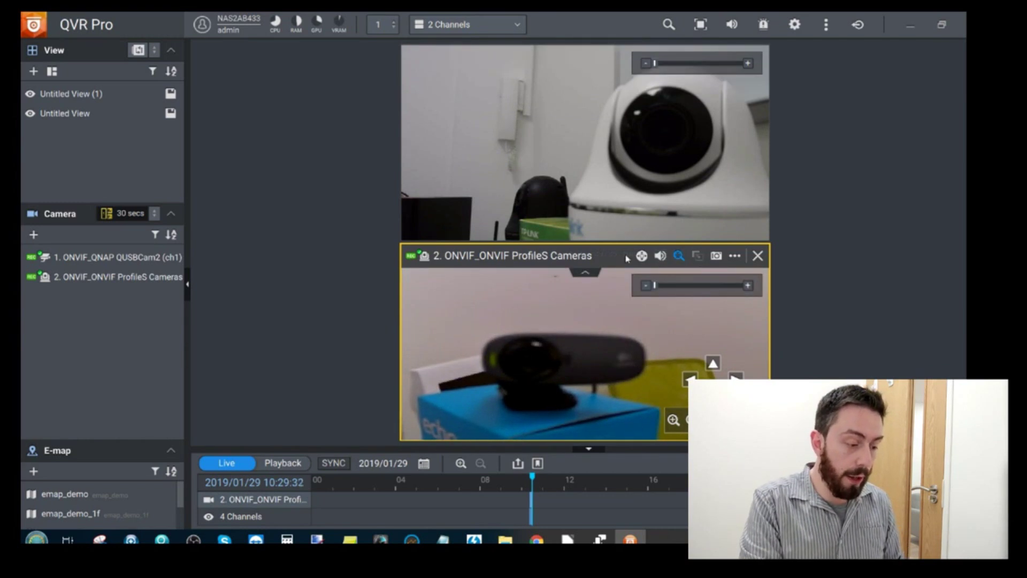
left_click(642, 256)
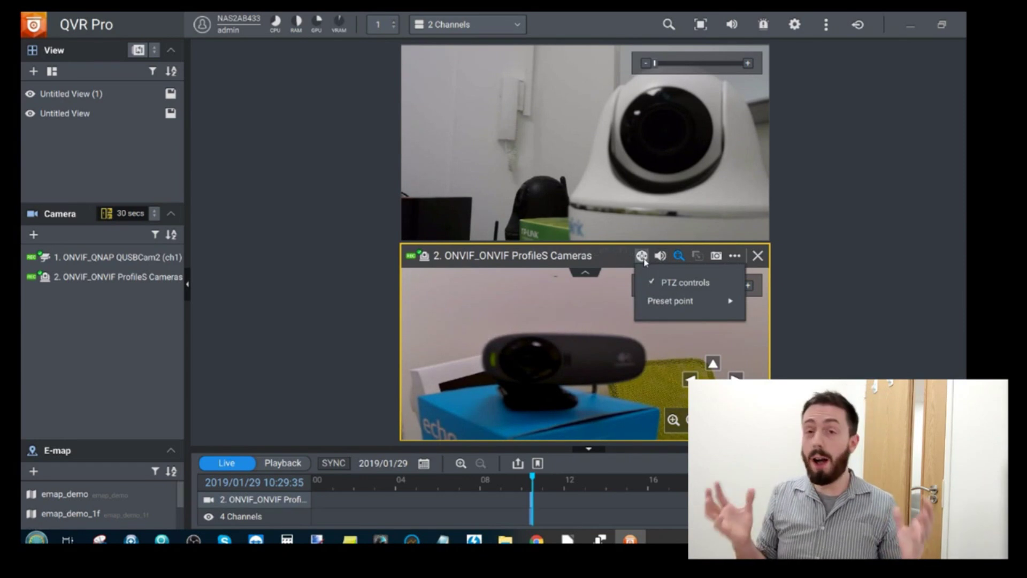